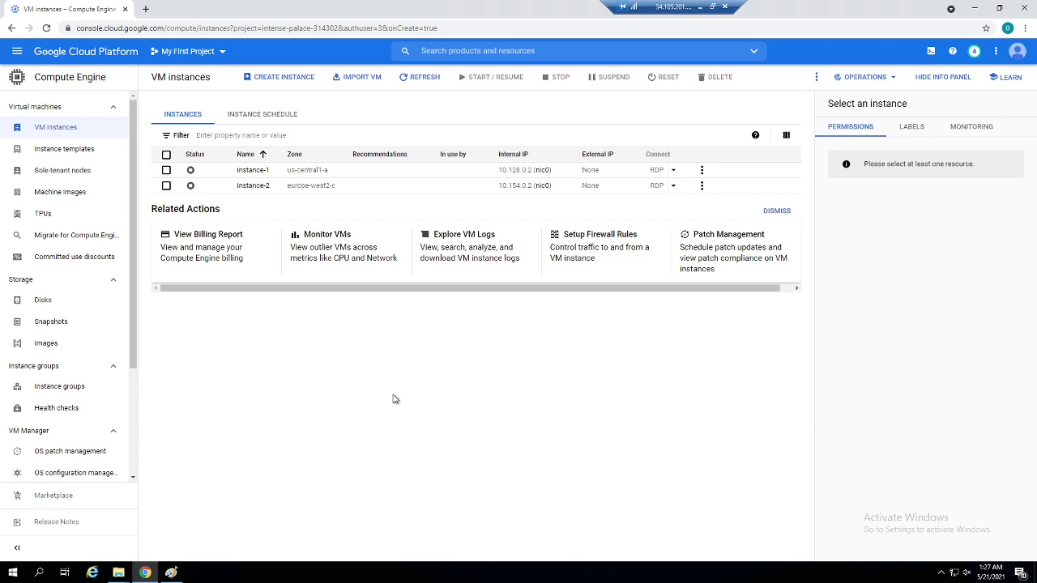
- Go to the Compute Engine VM instances page and start creating a new VM instance
{"action": "left_click", "coordinate": [15, 54]}
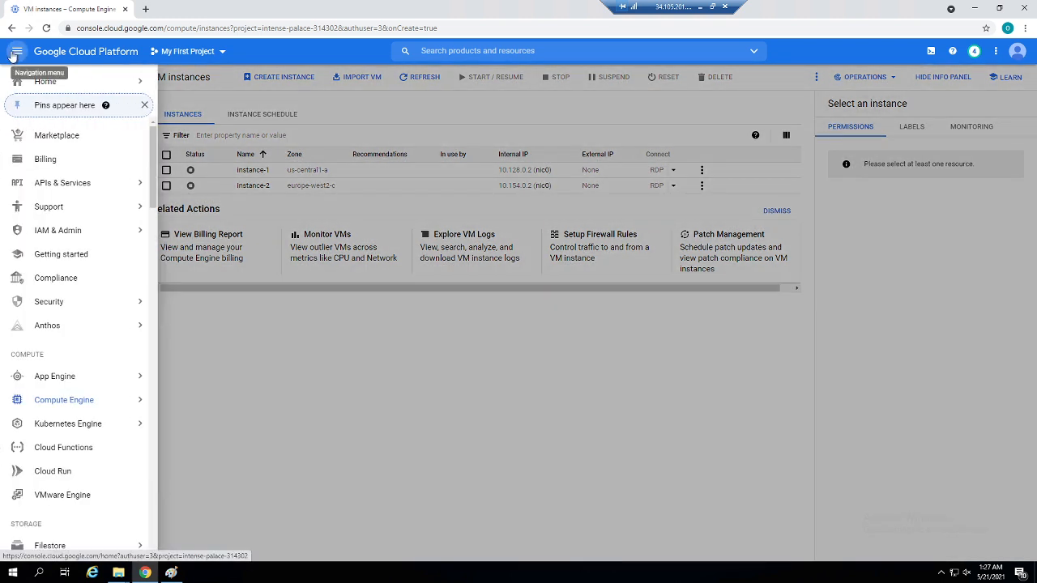
{"action": "mouse_move", "coordinate": [55, 405]}
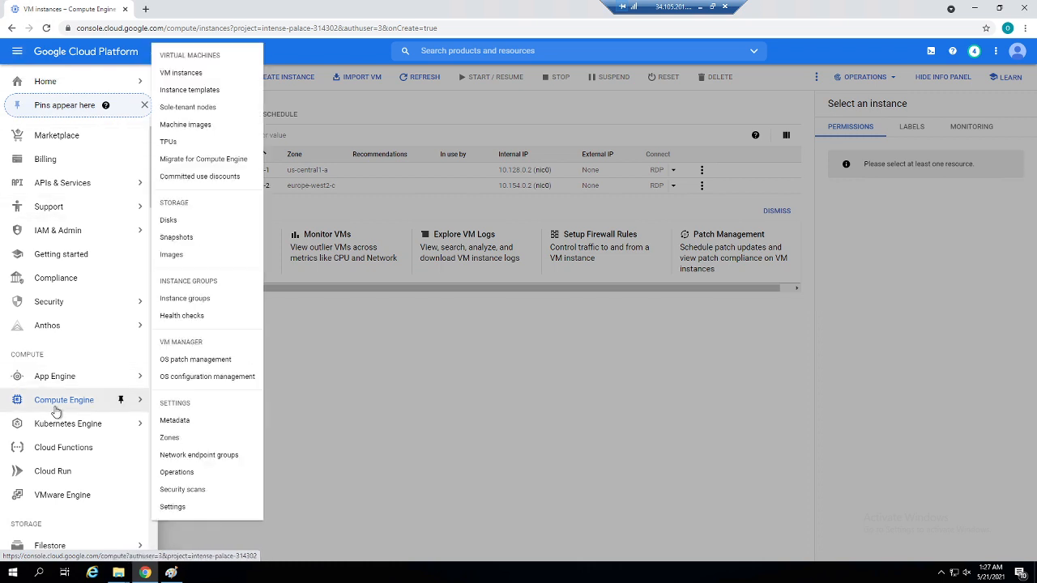
{"action": "left_click", "coordinate": [194, 73]}
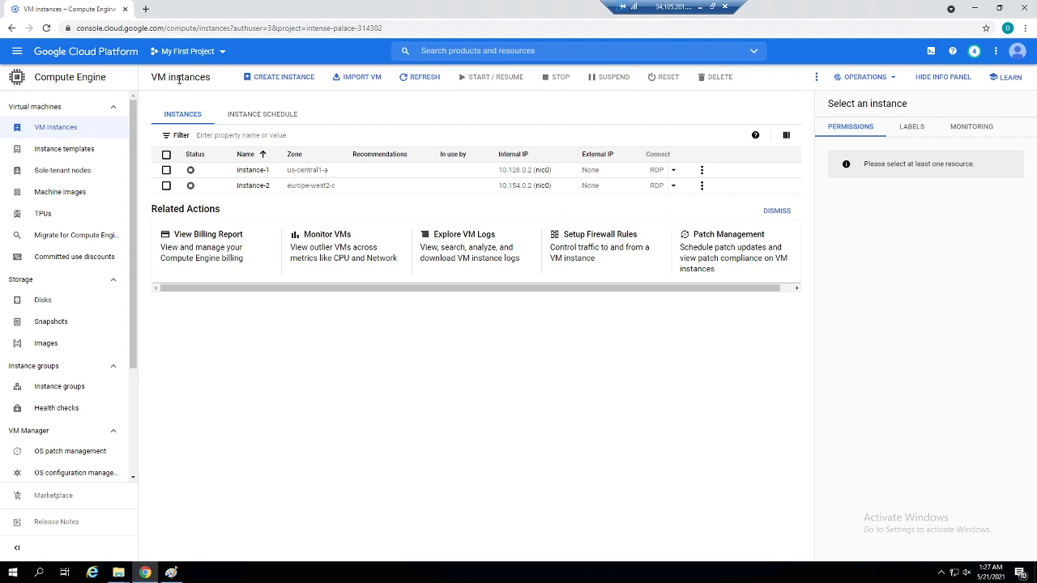
{"action": "left_click", "coordinate": [284, 78]}
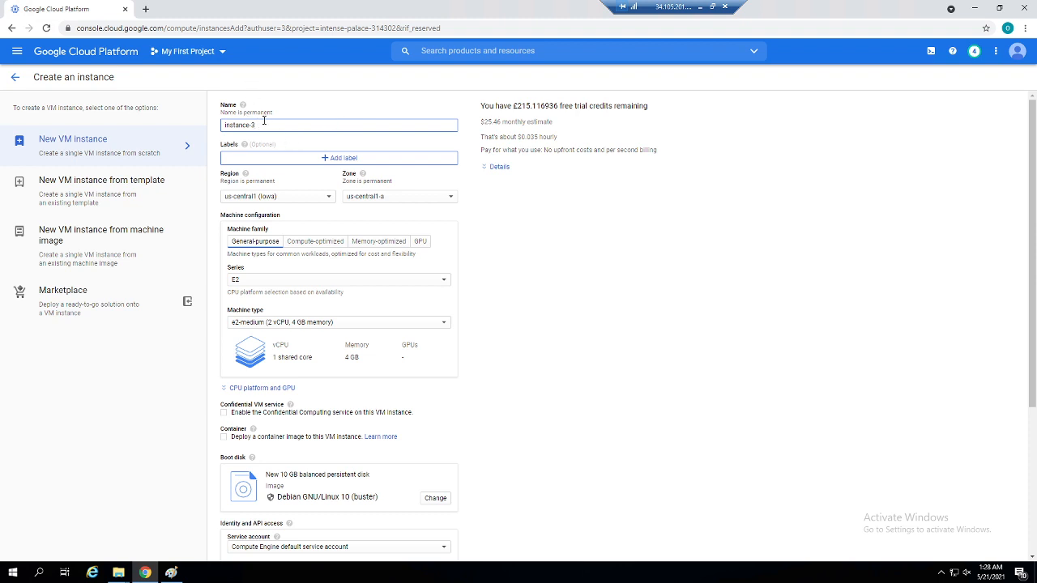
- Set the instance's region to europe-west2 (London) and its zone to europe-west2-c
{"action": "left_click", "coordinate": [290, 198]}
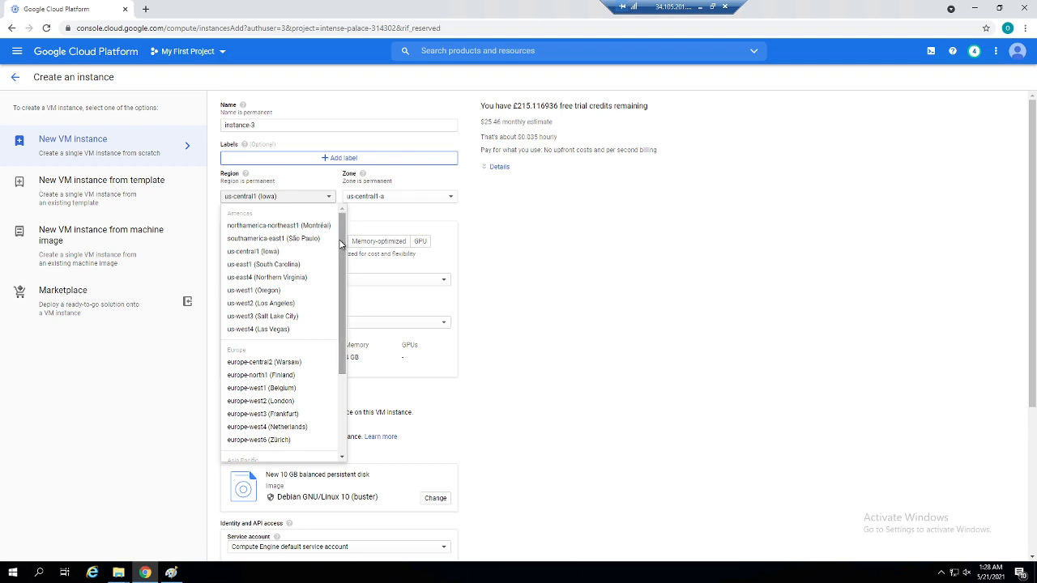
{"action": "scroll", "coordinate": [344, 287], "scroll_direction": "down", "scroll_amount": 2}
{"action": "left_click_drag", "start_coordinate": [343, 283], "coordinate": [342, 290]}
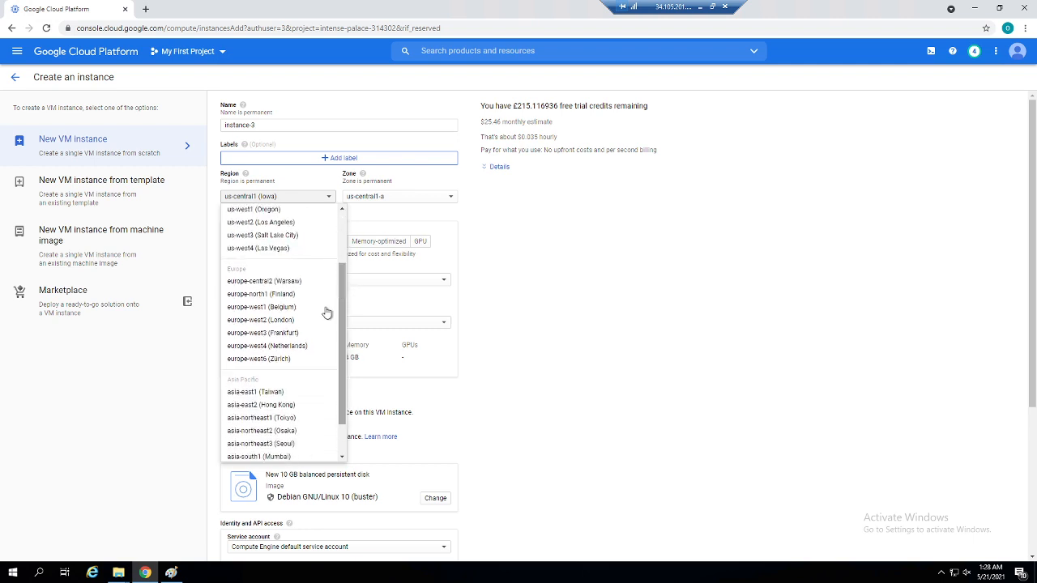
{"action": "left_click", "coordinate": [300, 325]}
{"action": "left_click", "coordinate": [398, 197]}
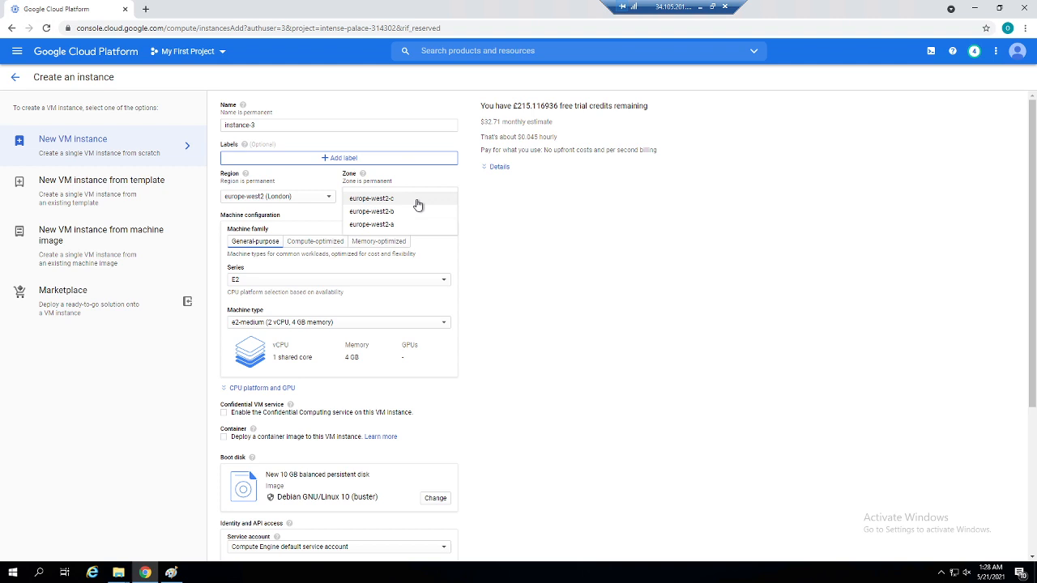
{"action": "left_click", "coordinate": [417, 203]}
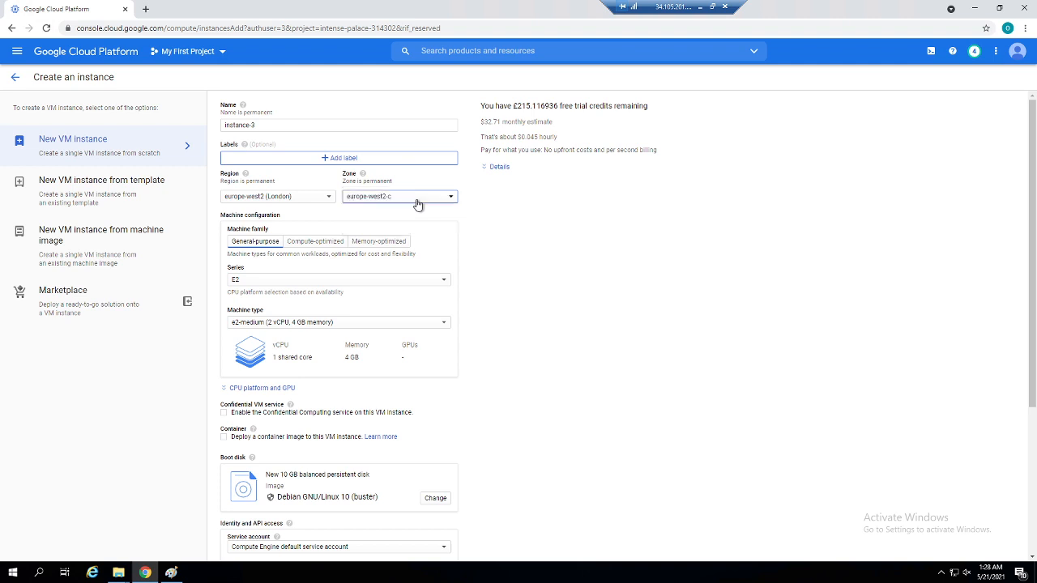
- Keep the E2 series, choose the e2-standard-4 machine type (4 vCPU, 16 GB memory) and turn on the display device
{"action": "left_click", "coordinate": [280, 280]}
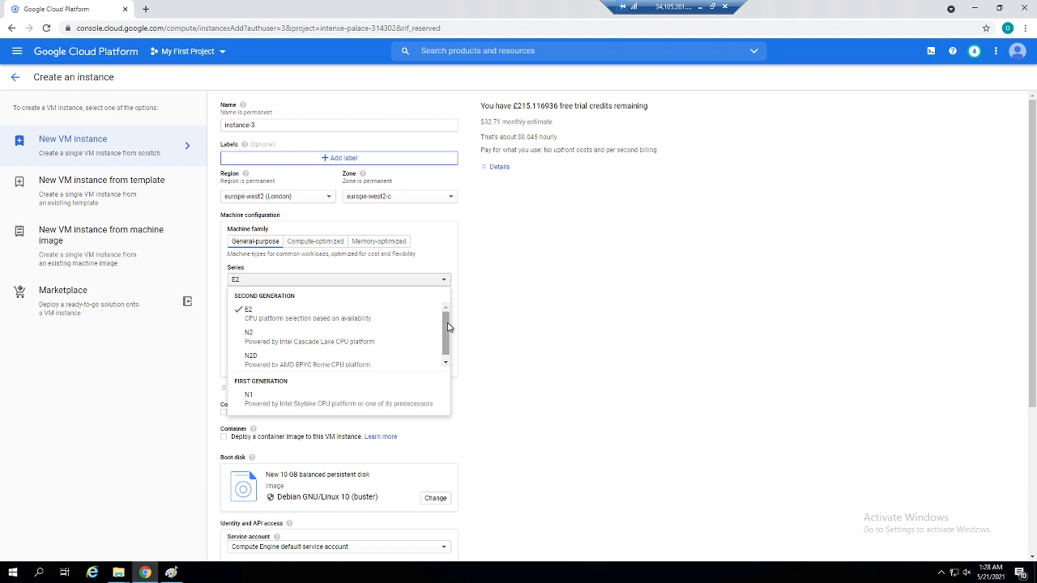
{"action": "left_click_drag", "start_coordinate": [448, 327], "coordinate": [448, 342]}
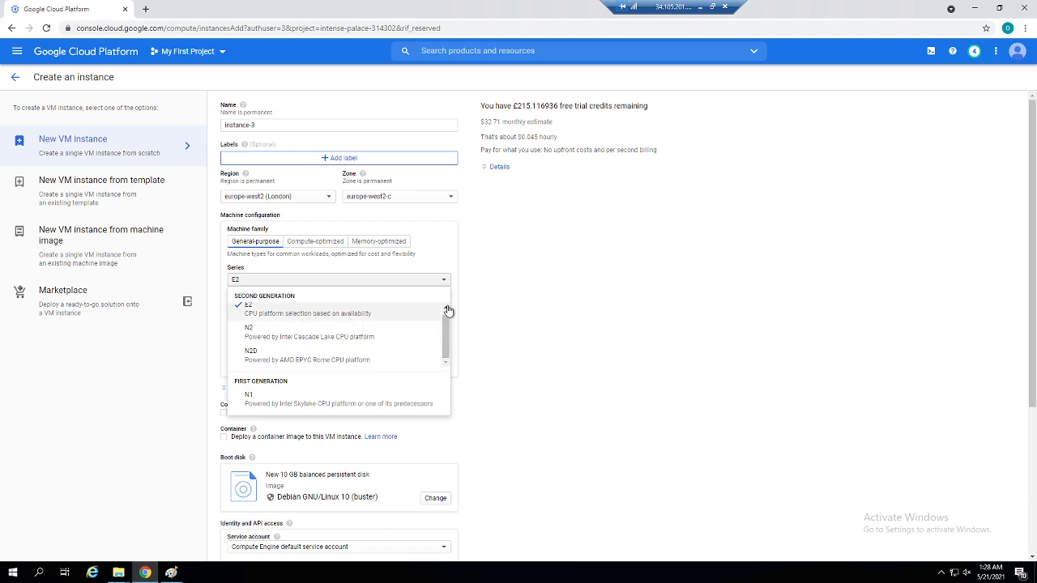
{"action": "left_click", "coordinate": [544, 333]}
{"action": "scroll", "coordinate": [406, 319], "scroll_direction": "down", "scroll_amount": 1}
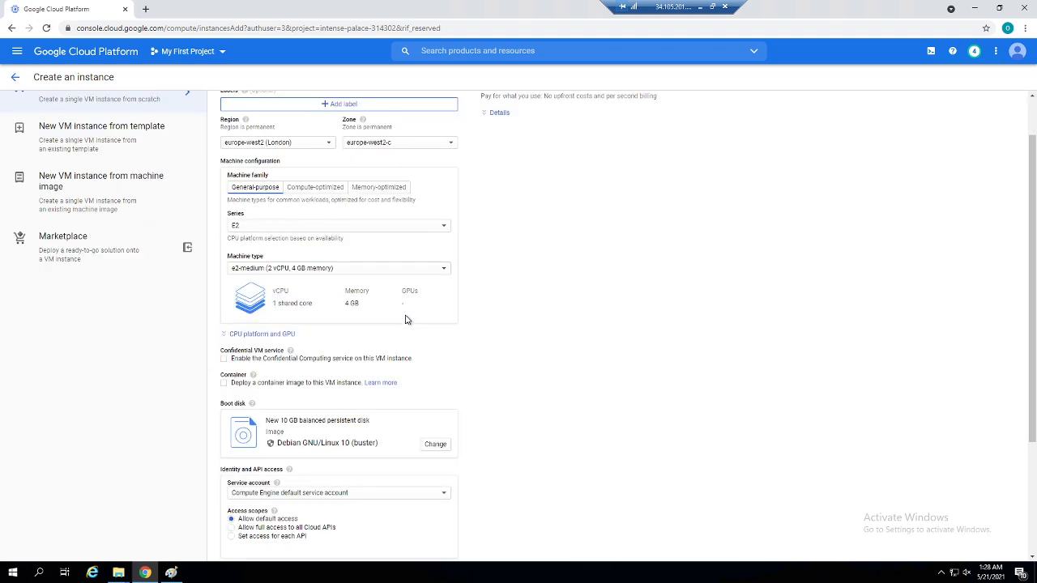
{"action": "left_click", "coordinate": [323, 272]}
{"action": "scroll", "coordinate": [356, 422], "scroll_direction": "down", "scroll_amount": 2}
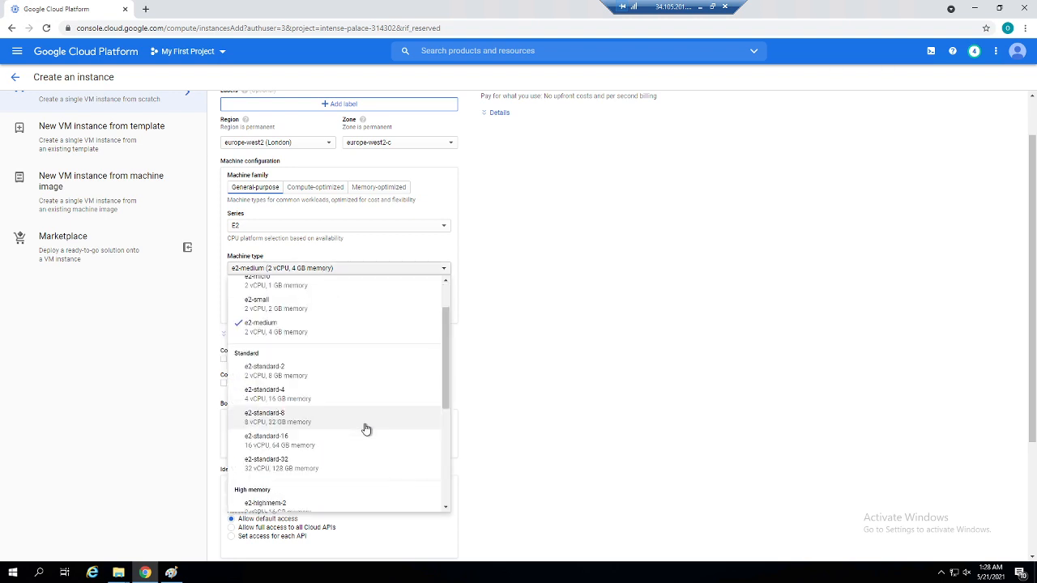
{"action": "left_click", "coordinate": [294, 395]}
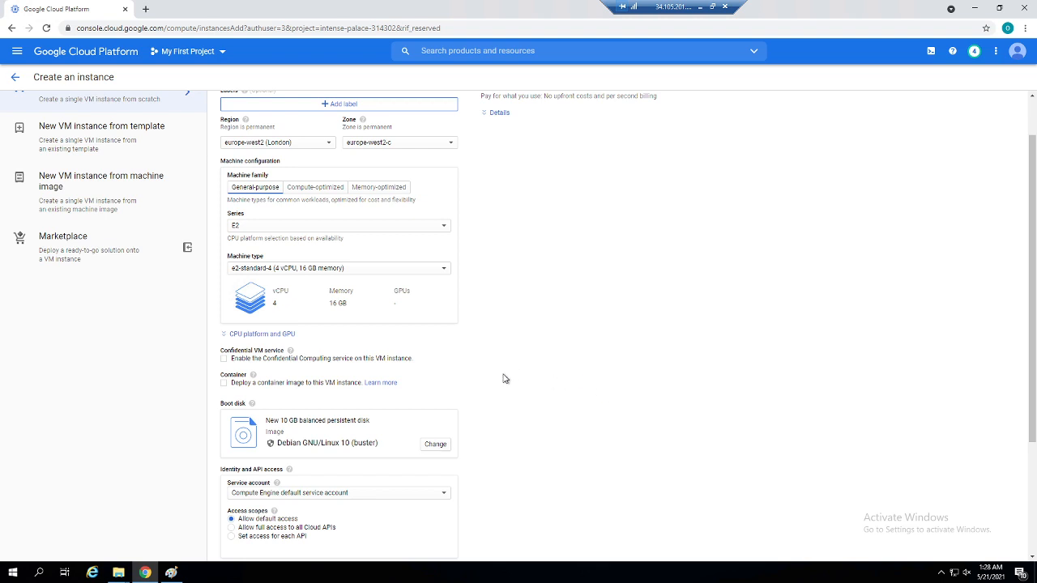
{"action": "scroll", "coordinate": [498, 366], "scroll_direction": "down", "scroll_amount": 1}
{"action": "left_click", "coordinate": [251, 279]}
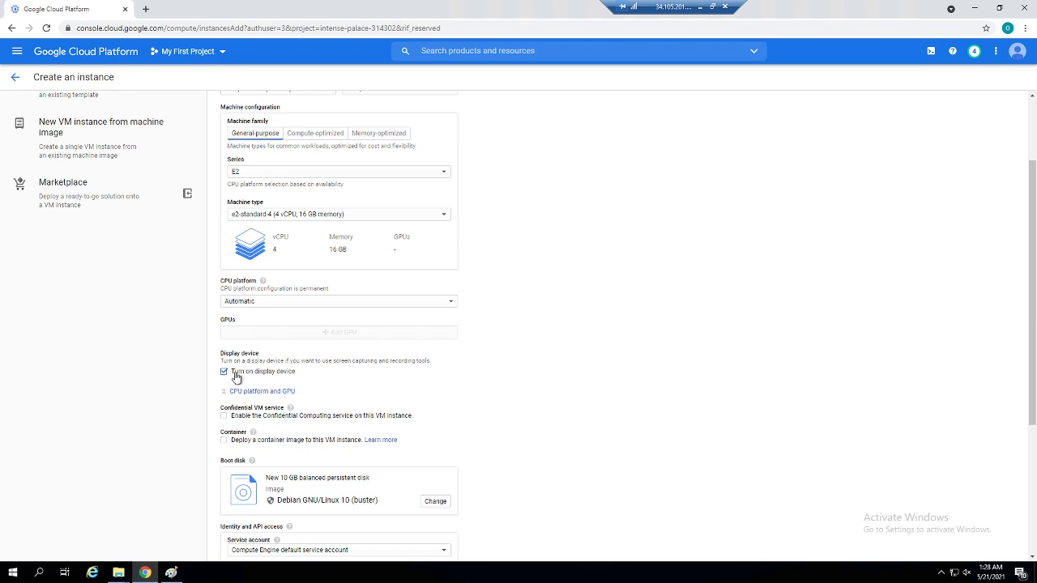
- Change the boot disk image to the Windows Server operating system, version Windows Server 2019 Datacenter
{"action": "scroll", "coordinate": [588, 382], "scroll_direction": "down", "scroll_amount": 2}
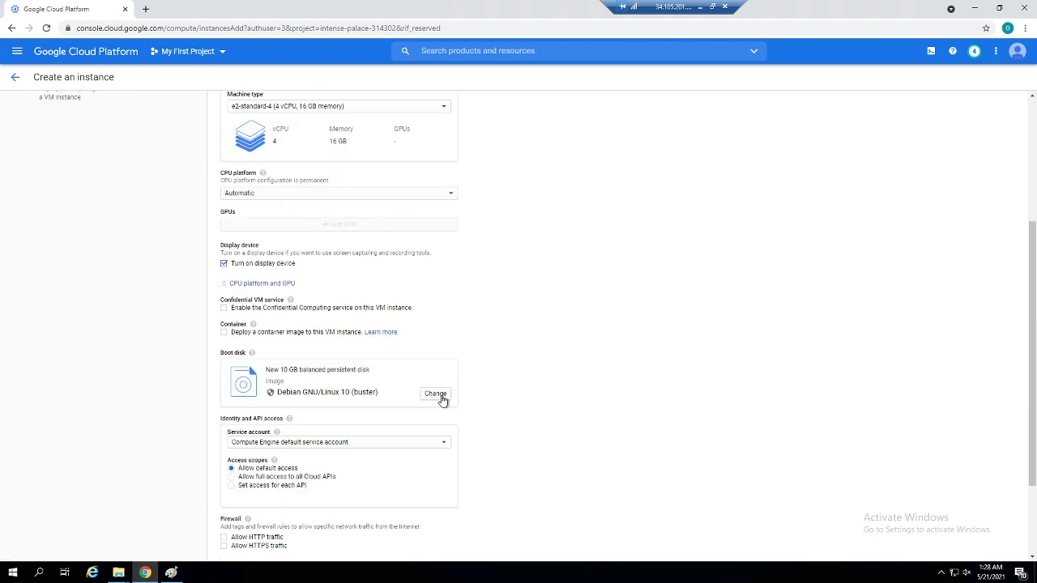
{"action": "left_click", "coordinate": [442, 404]}
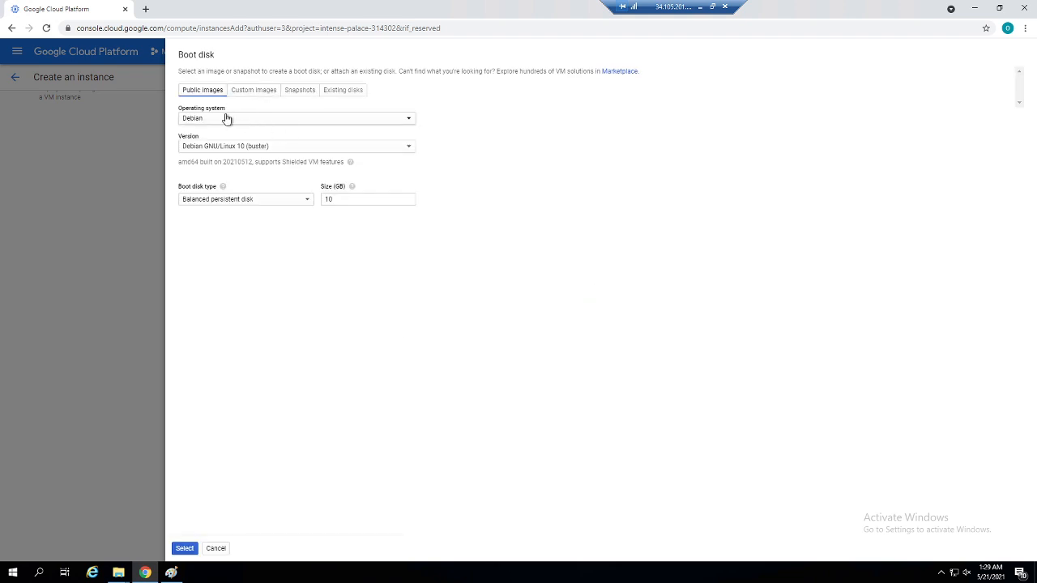
{"action": "left_click", "coordinate": [227, 117]}
{"action": "left_click", "coordinate": [234, 292]}
{"action": "left_click", "coordinate": [254, 146]}
{"action": "scroll", "coordinate": [276, 243], "scroll_direction": "down", "scroll_amount": 1}
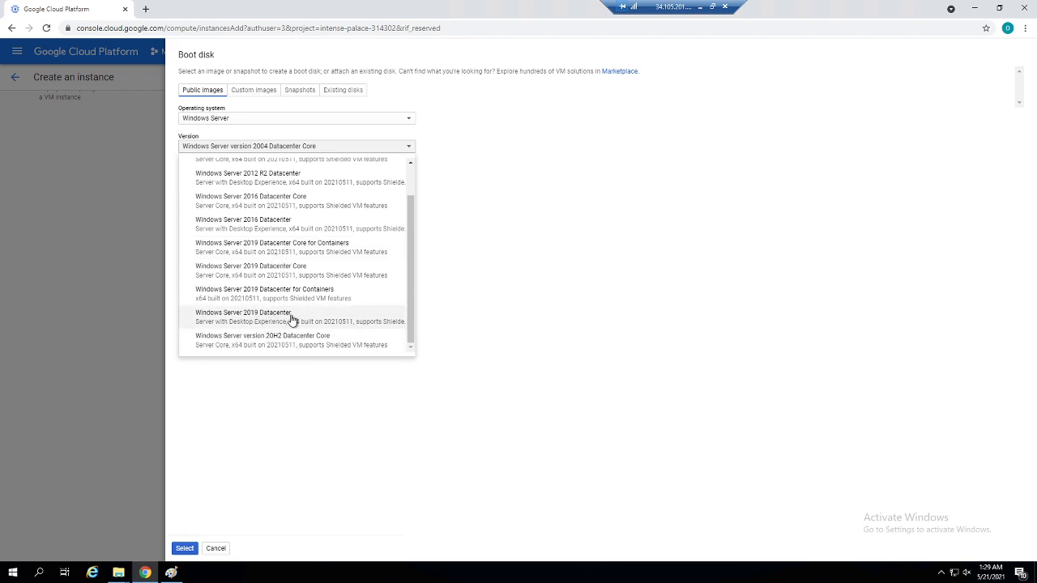
{"action": "left_click", "coordinate": [290, 320]}
- Set the boot disk type to SSD persistent disk, keep the size at 50 GB and apply the boot disk settings
{"action": "left_click", "coordinate": [276, 213]}
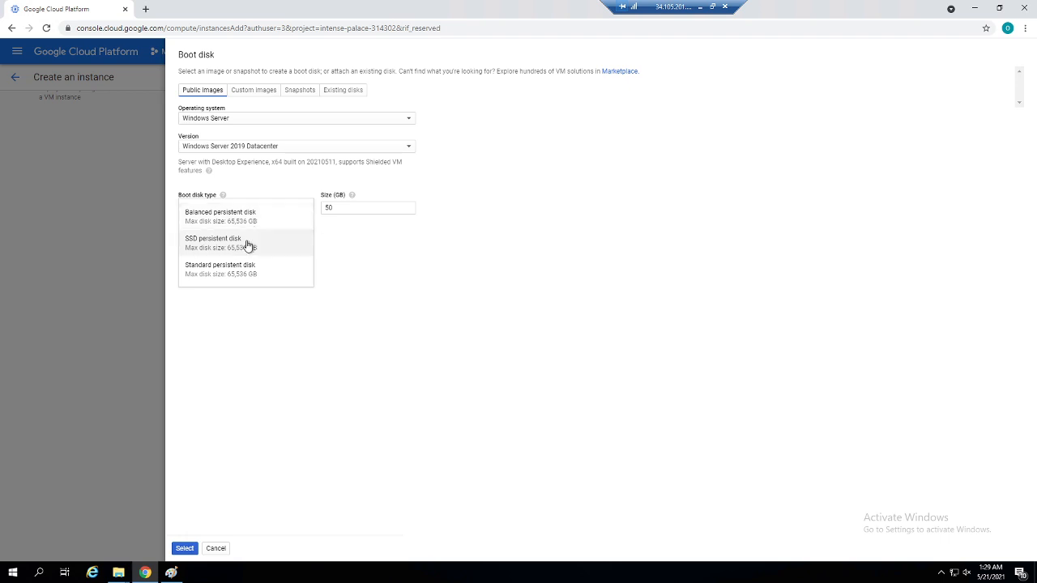
{"action": "left_click", "coordinate": [245, 243]}
{"action": "left_click", "coordinate": [333, 208]}
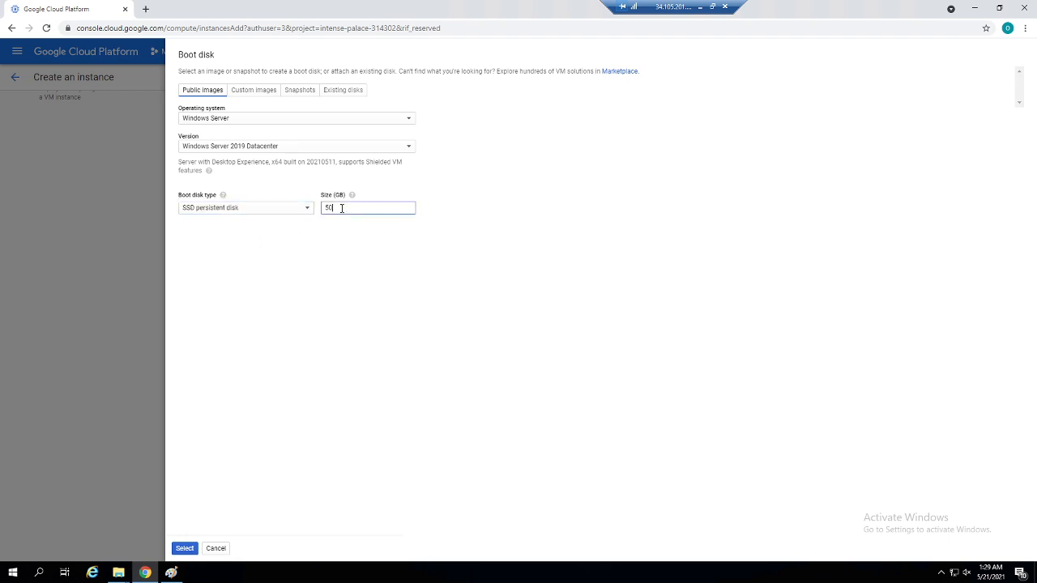
{"action": "double_click", "coordinate": [334, 209]}
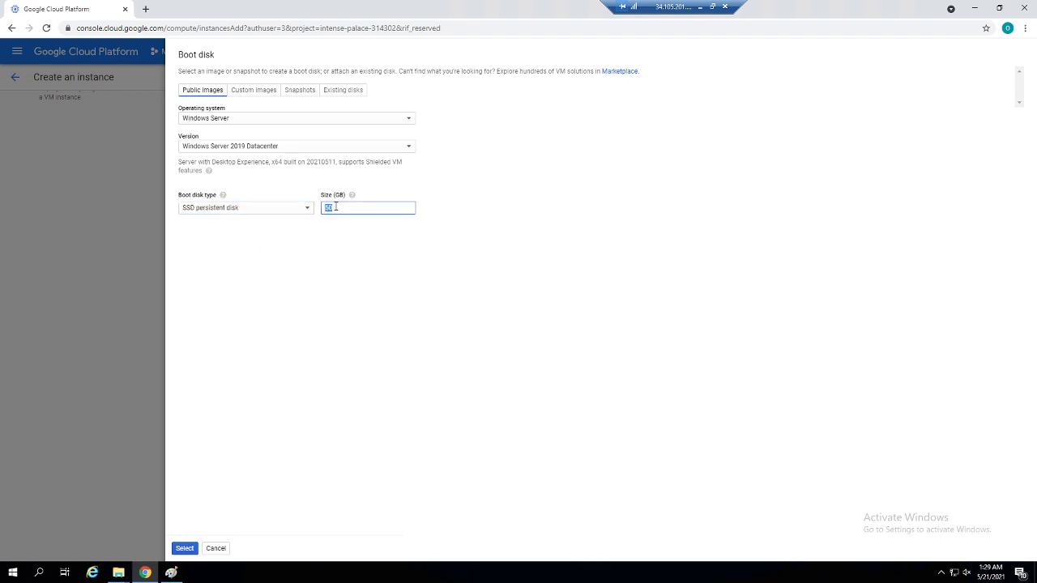
{"action": "left_click", "coordinate": [185, 550]}
- Allow full access to all Cloud APIs and permit HTTP and HTTPS traffic through the firewall
{"action": "scroll", "coordinate": [608, 383], "scroll_direction": "down", "scroll_amount": 3}
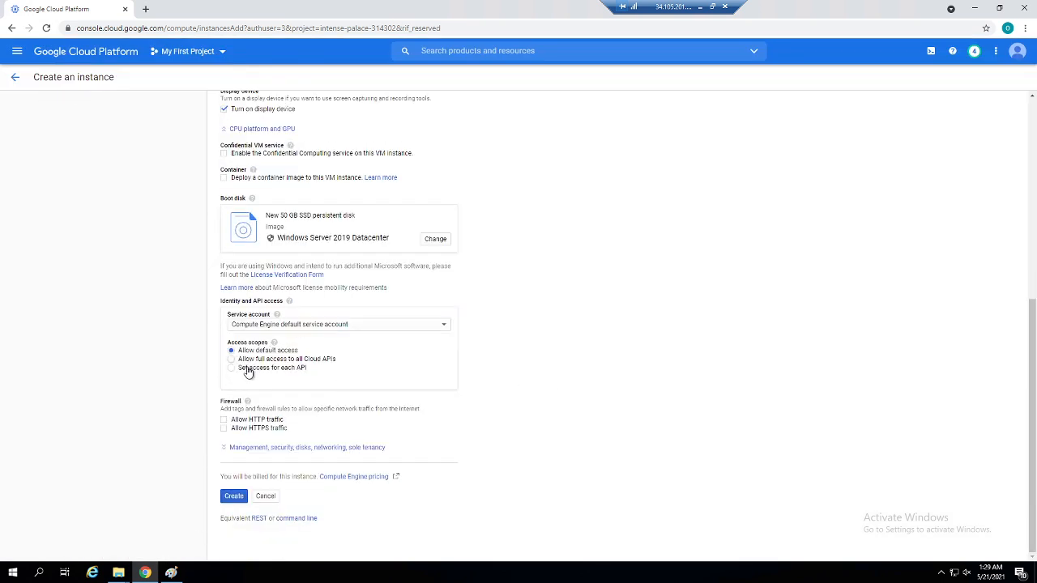
{"action": "left_click", "coordinate": [231, 360]}
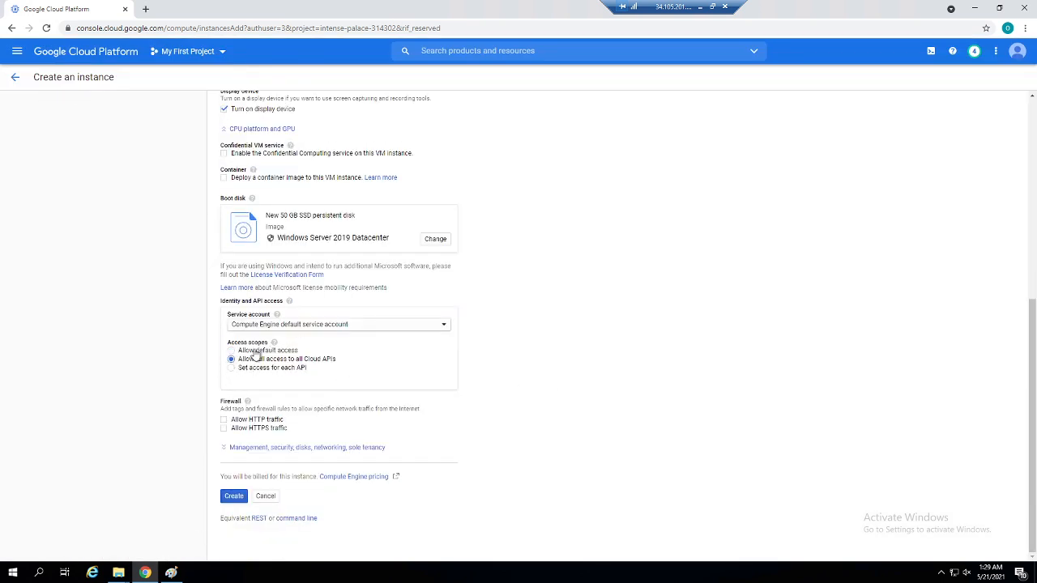
{"action": "left_click", "coordinate": [224, 420]}
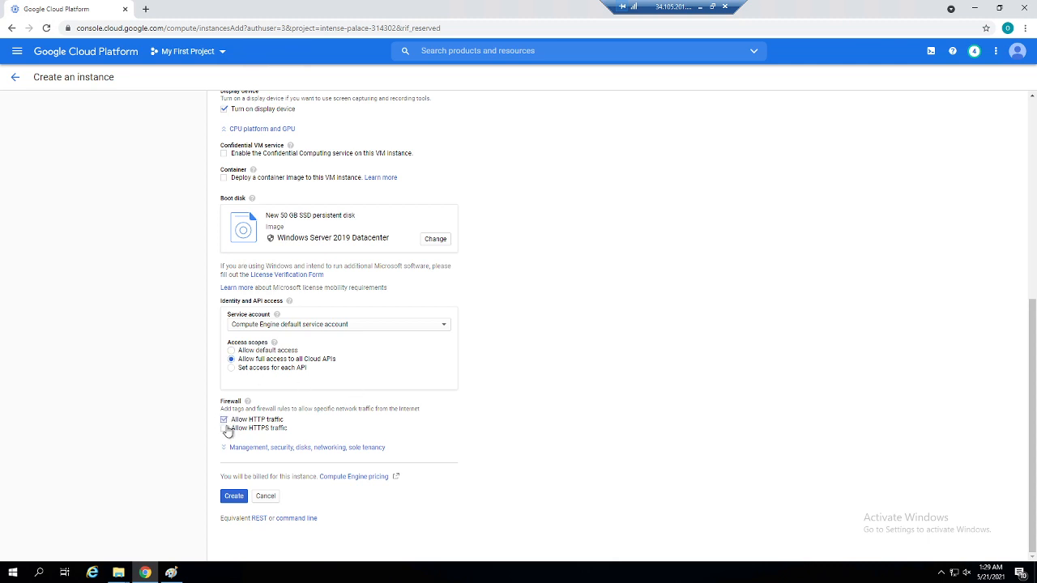
{"action": "left_click", "coordinate": [225, 428]}
- Review the instance configuration, including the expanded management options left at their defaults, and create the VM instance
{"action": "scroll", "coordinate": [420, 248], "scroll_direction": "up", "scroll_amount": 3}
{"action": "scroll", "coordinate": [413, 282], "scroll_direction": "down", "scroll_amount": 2}
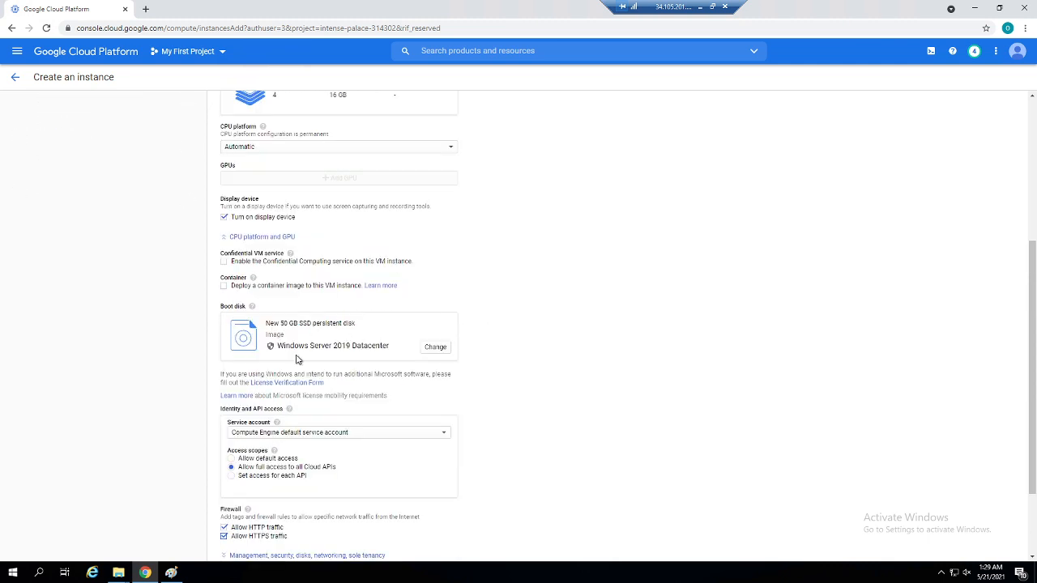
{"action": "scroll", "coordinate": [370, 310], "scroll_direction": "up", "scroll_amount": 3}
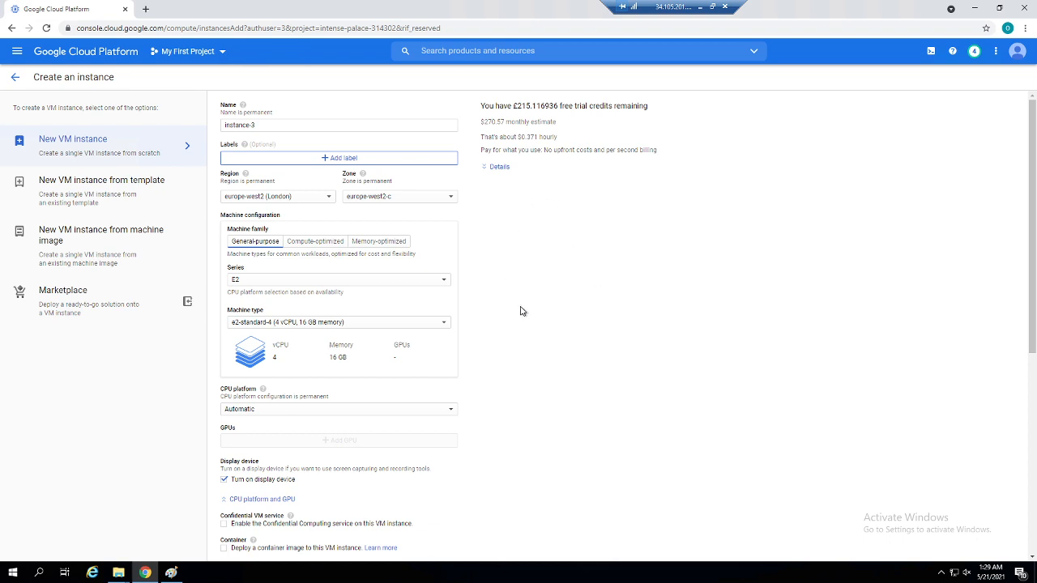
{"action": "scroll", "coordinate": [482, 354], "scroll_direction": "down", "scroll_amount": 4}
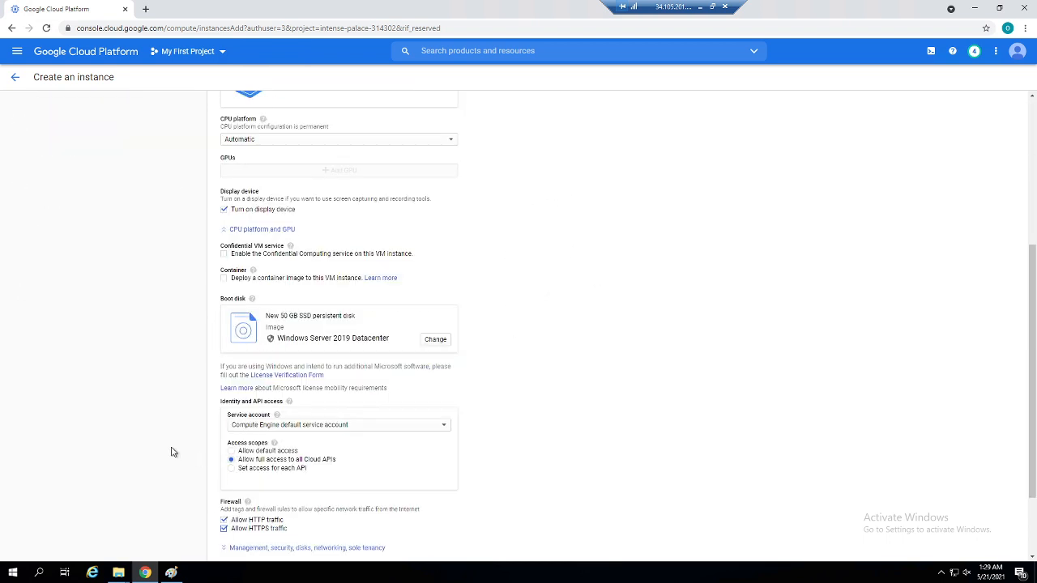
{"action": "scroll", "coordinate": [170, 452], "scroll_direction": "down", "scroll_amount": 1}
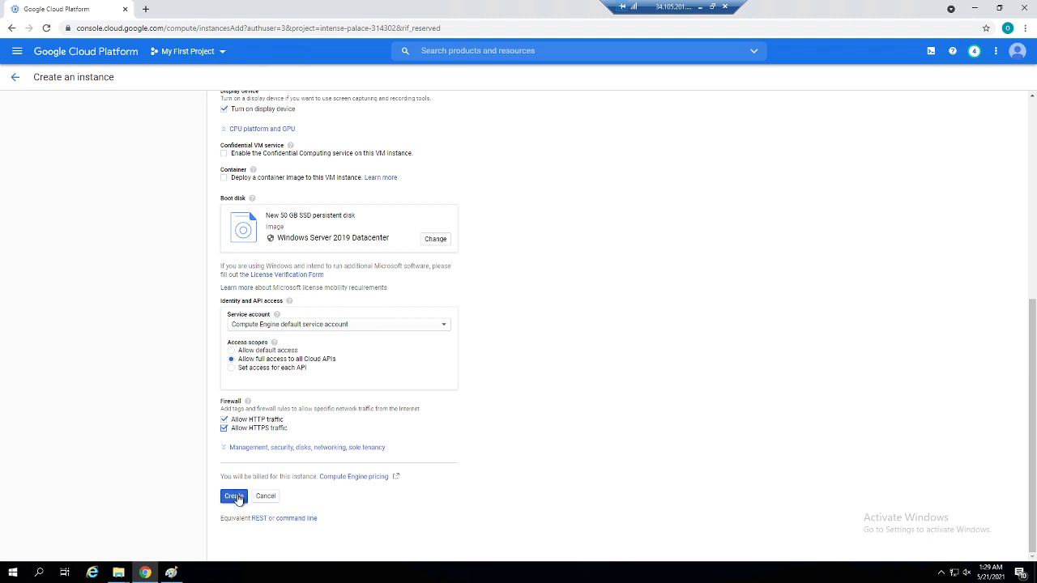
{"action": "left_click", "coordinate": [347, 448]}
{"action": "scroll", "coordinate": [409, 444], "scroll_direction": "down", "scroll_amount": 1}
{"action": "scroll", "coordinate": [409, 444], "scroll_direction": "down", "scroll_amount": 6}
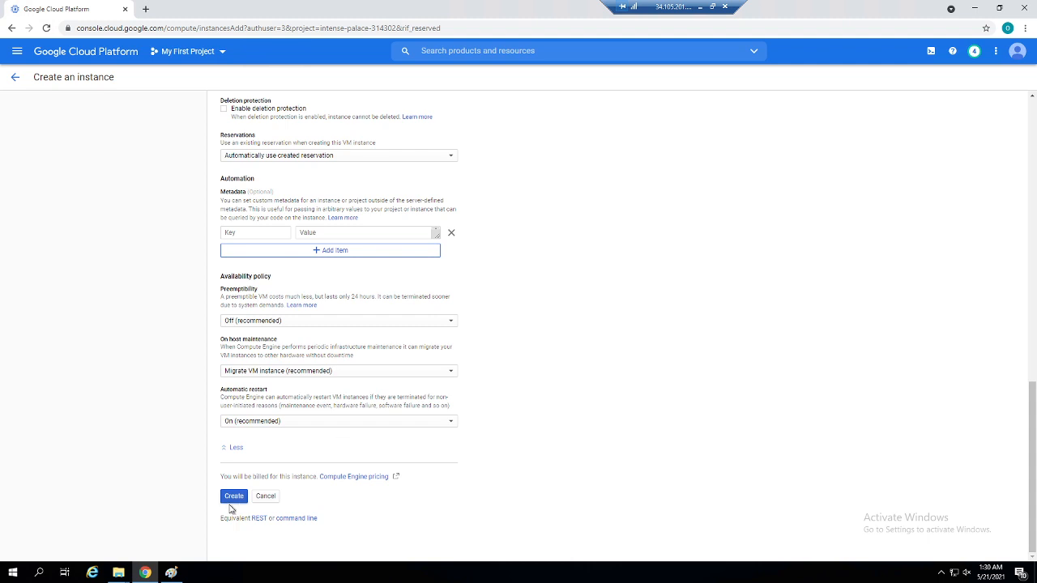
{"action": "left_click", "coordinate": [233, 496]}
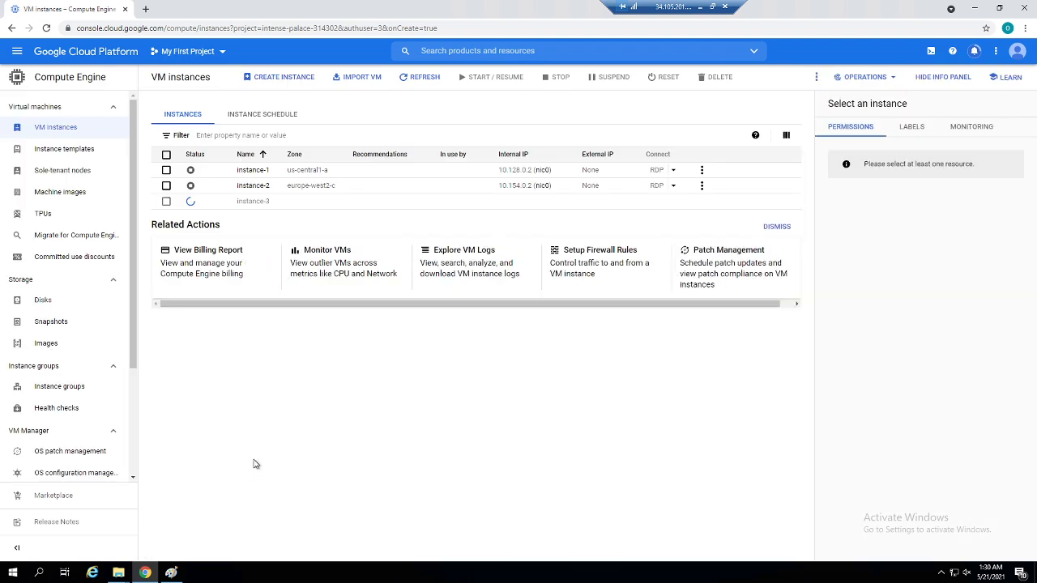
{"action": "left_click", "coordinate": [40, 572]}
{"action": "type", "text": "rd"}
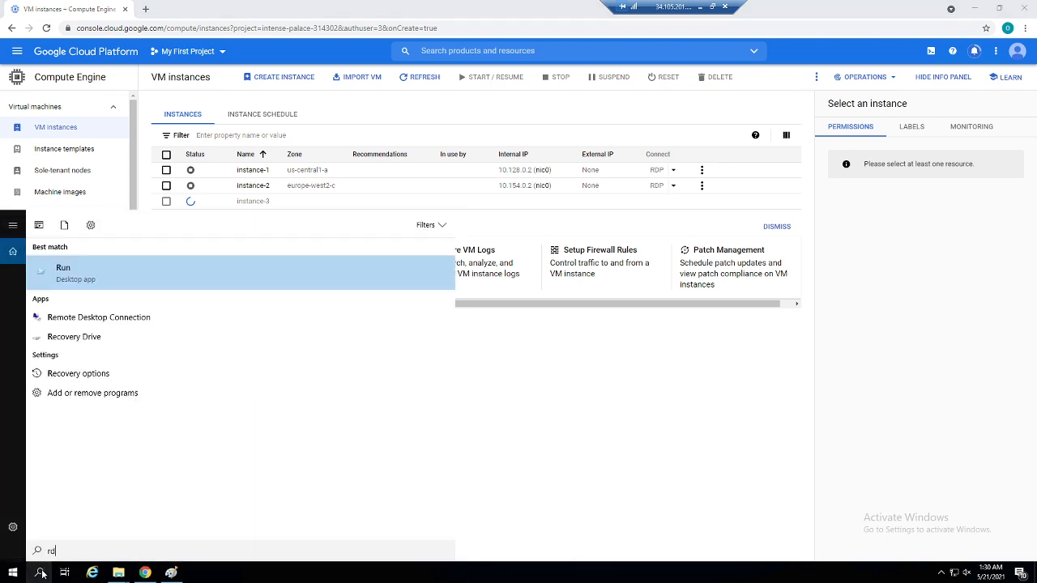
{"action": "key", "text": "BackSpace"}
{"action": "key", "text": "BackSpace"}
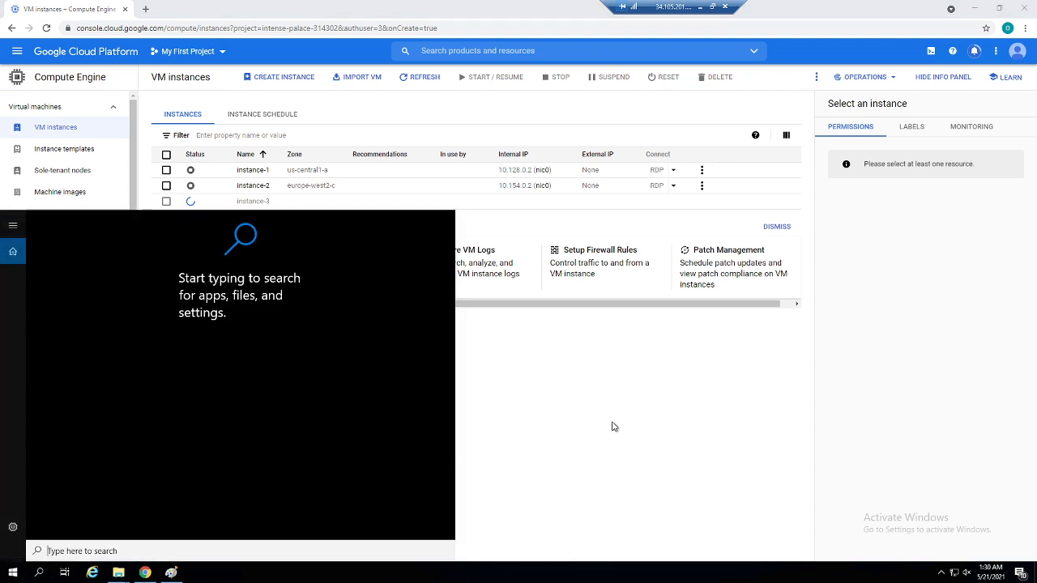
{"action": "left_click", "coordinate": [613, 425]}
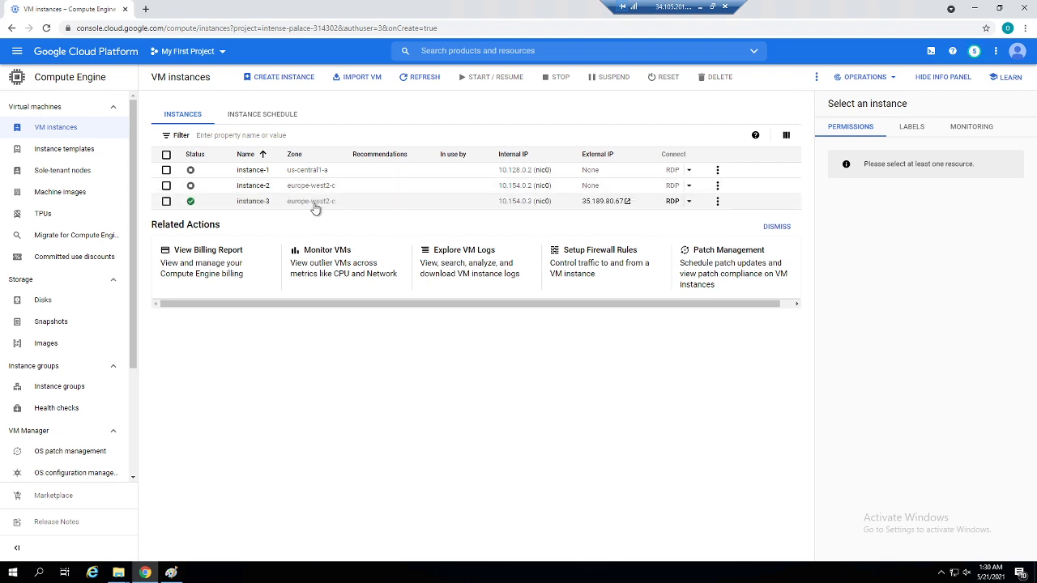
- Show the RDP connection options for instance-3
{"action": "left_click", "coordinate": [688, 203]}
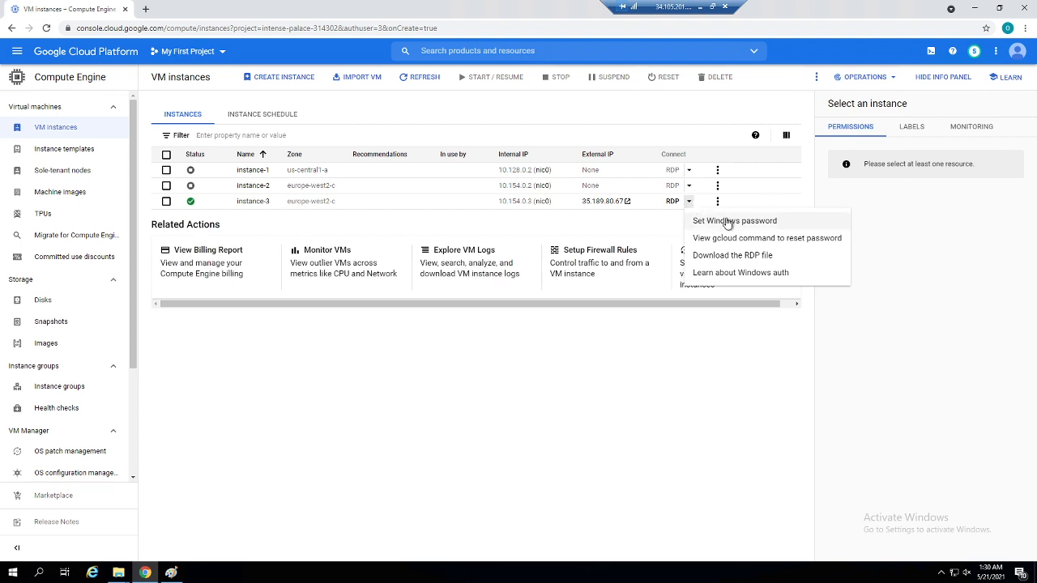
- Minimize the remote desktop session and close the University of Greenwich sign-in window on the local desktop
{"action": "left_click", "coordinate": [702, 6]}
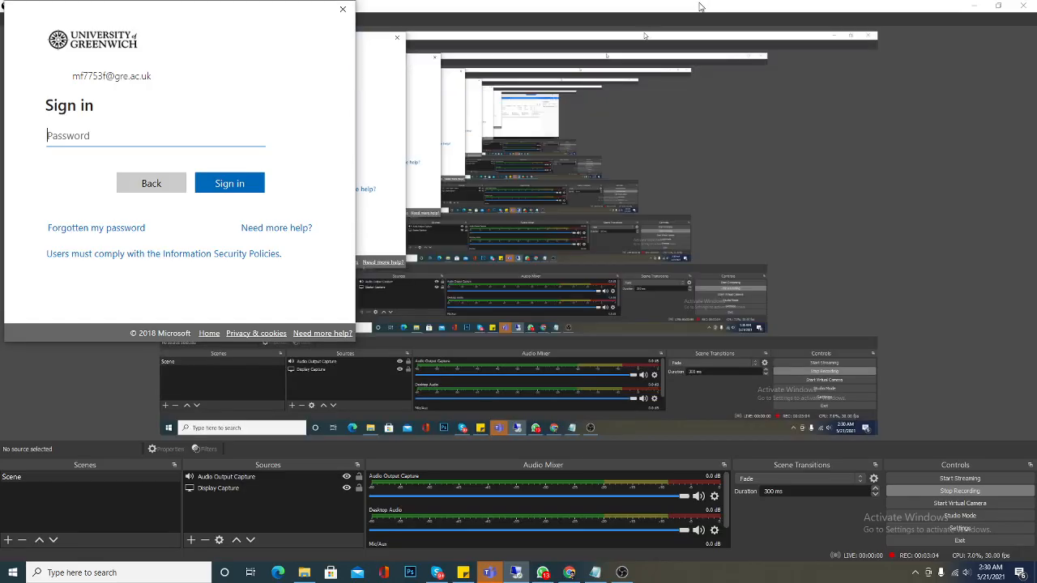
{"action": "left_click", "coordinate": [340, 11]}
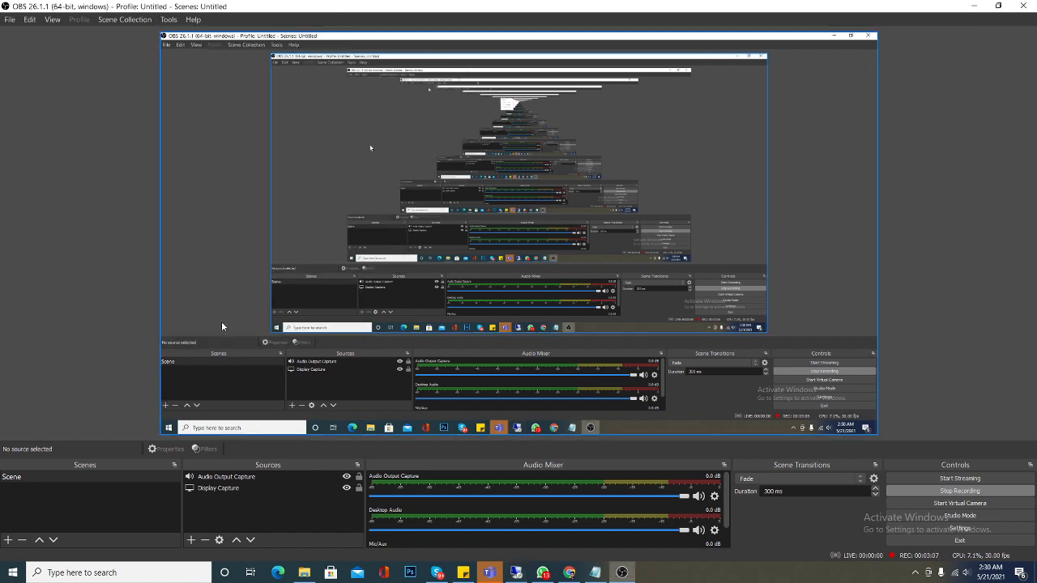
- Open the Remote Desktop Connection app on the local desktop
{"action": "left_click", "coordinate": [86, 573]}
{"action": "type", "text": "rd"}
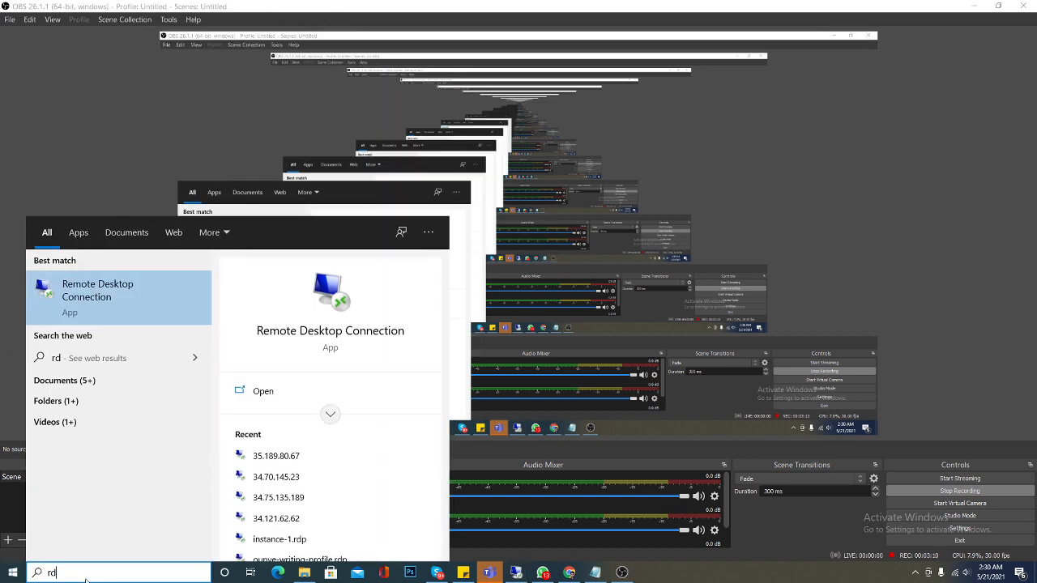
{"action": "left_click", "coordinate": [105, 299]}
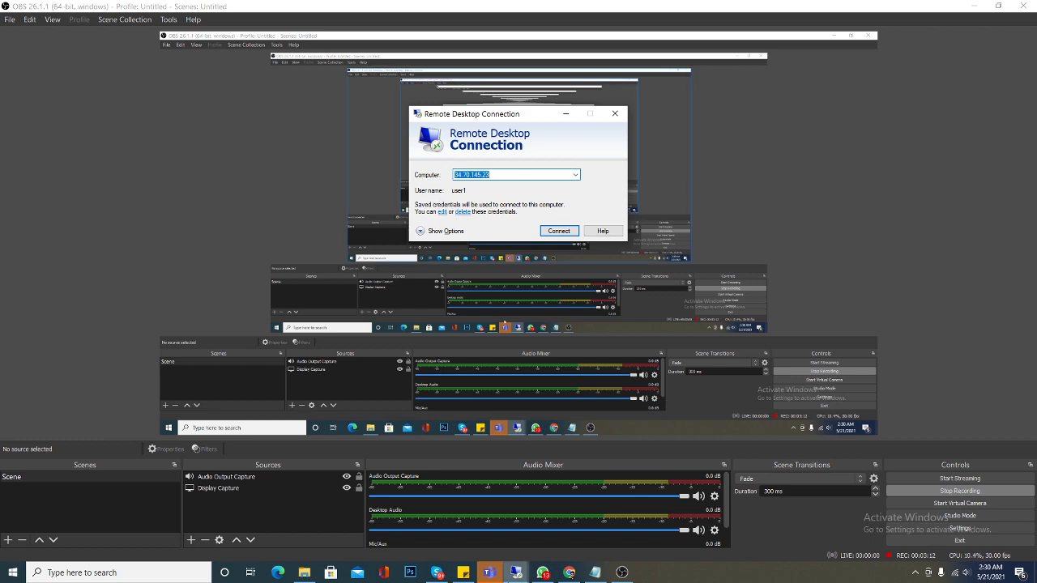
- Switch back to the remote session with the VM instances list and copy the external IP address of instance-3
{"action": "mouse_move", "coordinate": [516, 572]}
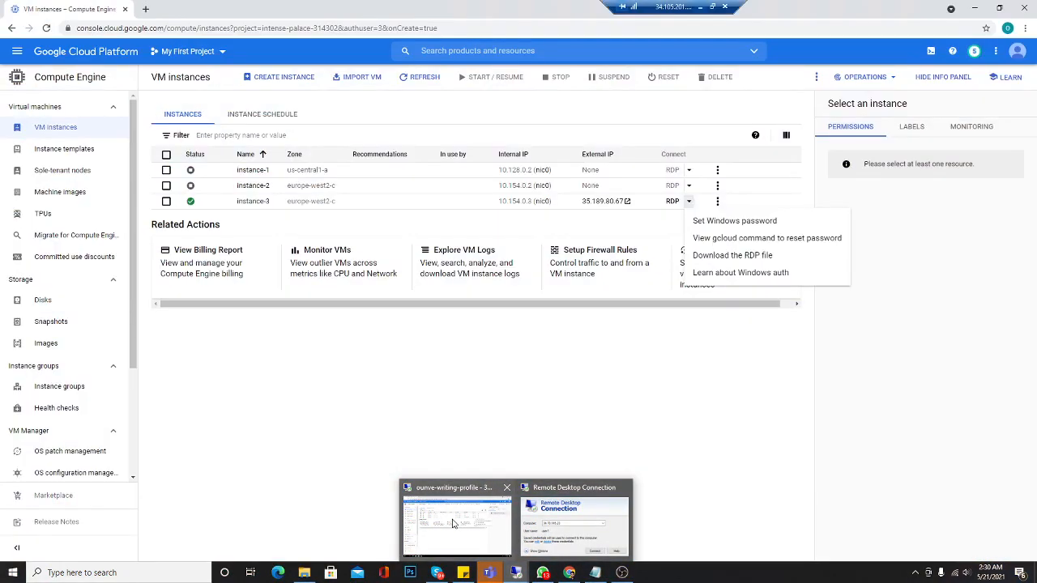
{"action": "left_click", "coordinate": [453, 522]}
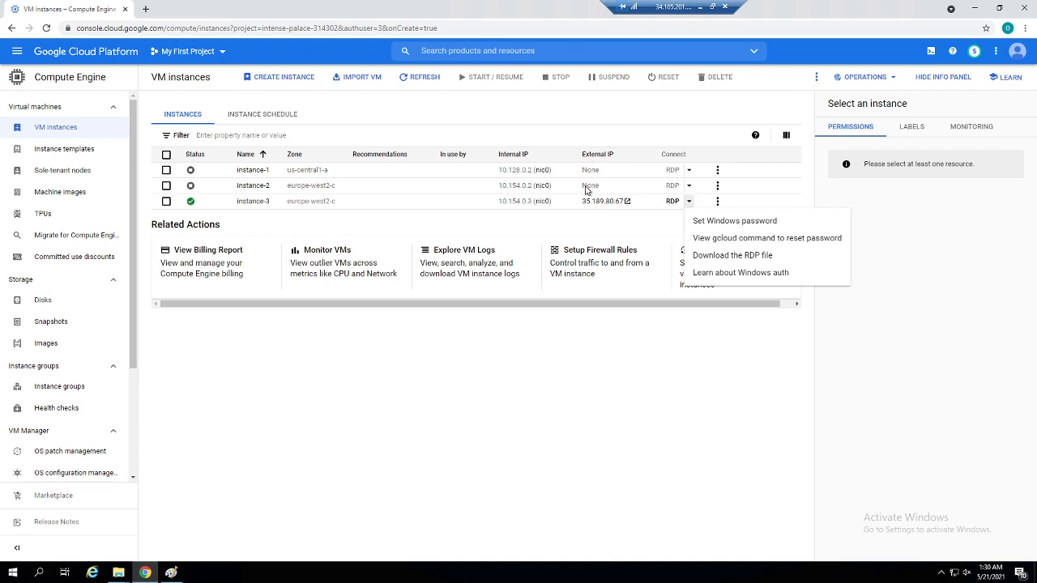
{"action": "left_click", "coordinate": [576, 230]}
{"action": "left_click", "coordinate": [637, 201]}
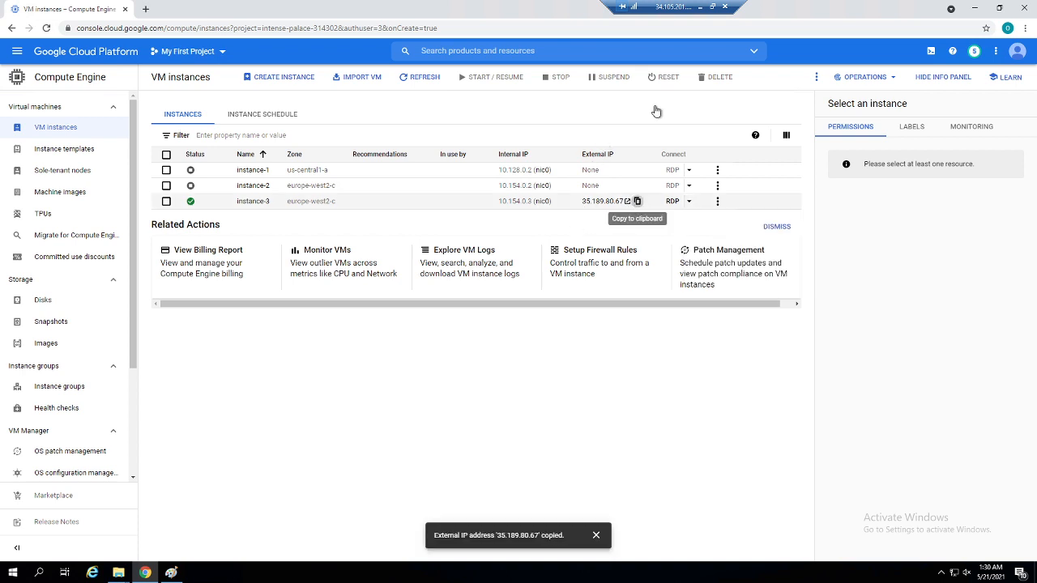
- Return to the local Remote Desktop Connection window and set the computer to 35.189.80.67
{"action": "left_click", "coordinate": [700, 6]}
{"action": "left_click", "coordinate": [517, 175]}
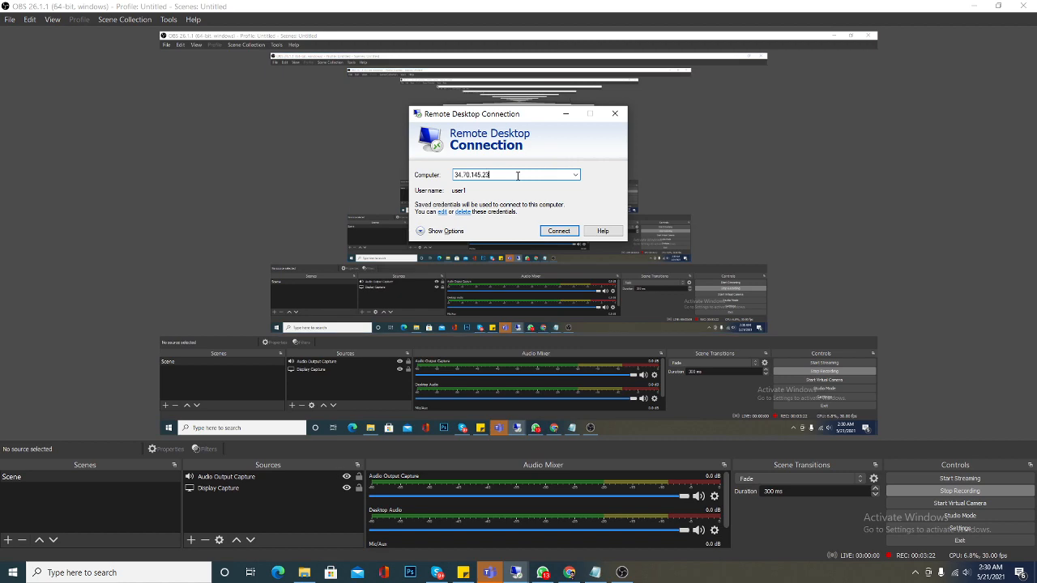
{"action": "key", "text": "ctrl+a"}
{"action": "key", "text": "ctrl+v"}
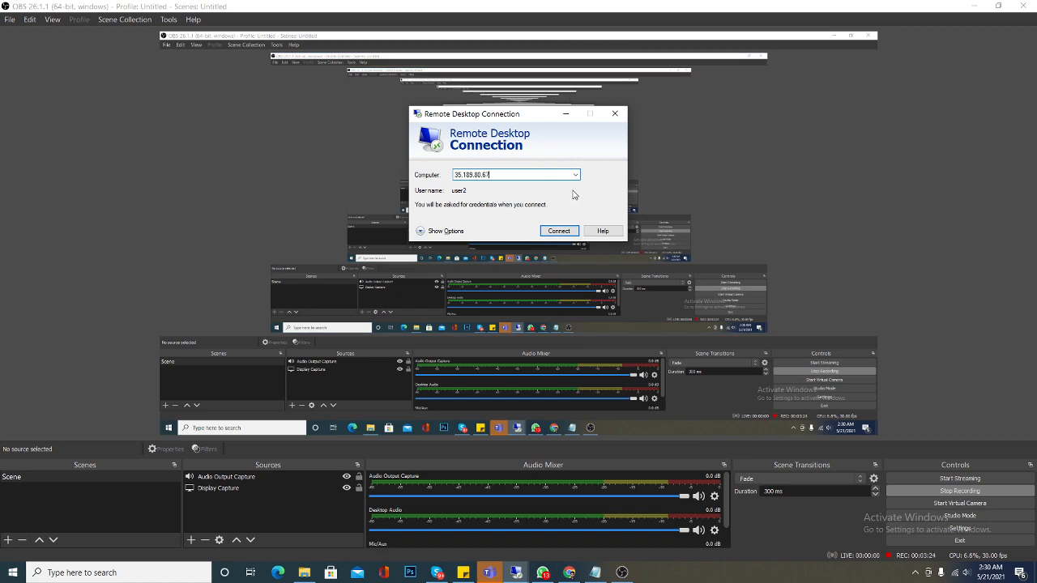
- In the Google Cloud session, set a new Windows password on instance-3 for the username user3 and copy the generated password
{"action": "left_click", "coordinate": [516, 573]}
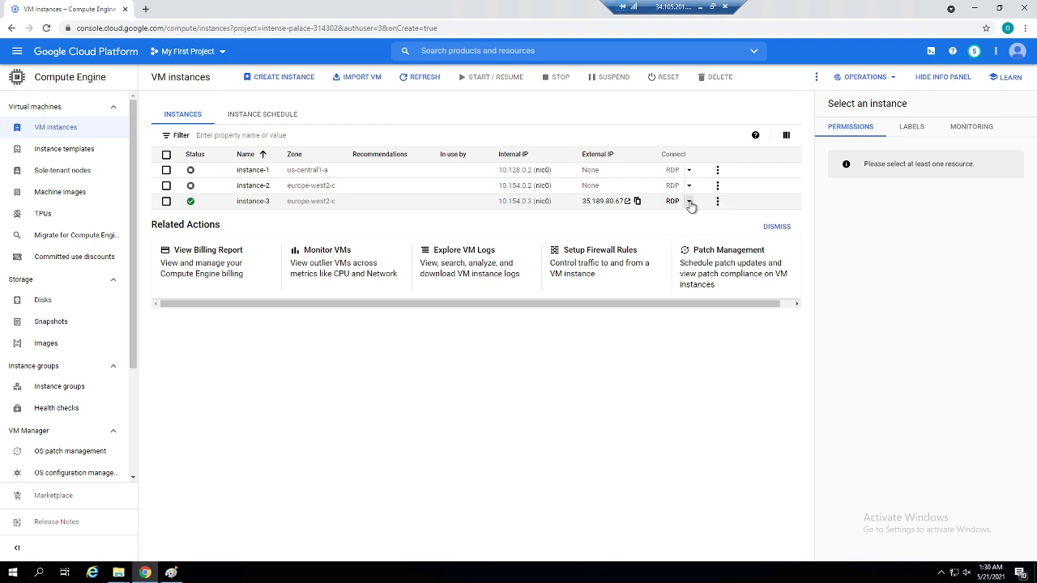
{"action": "left_click", "coordinate": [689, 205]}
{"action": "left_click", "coordinate": [701, 221]}
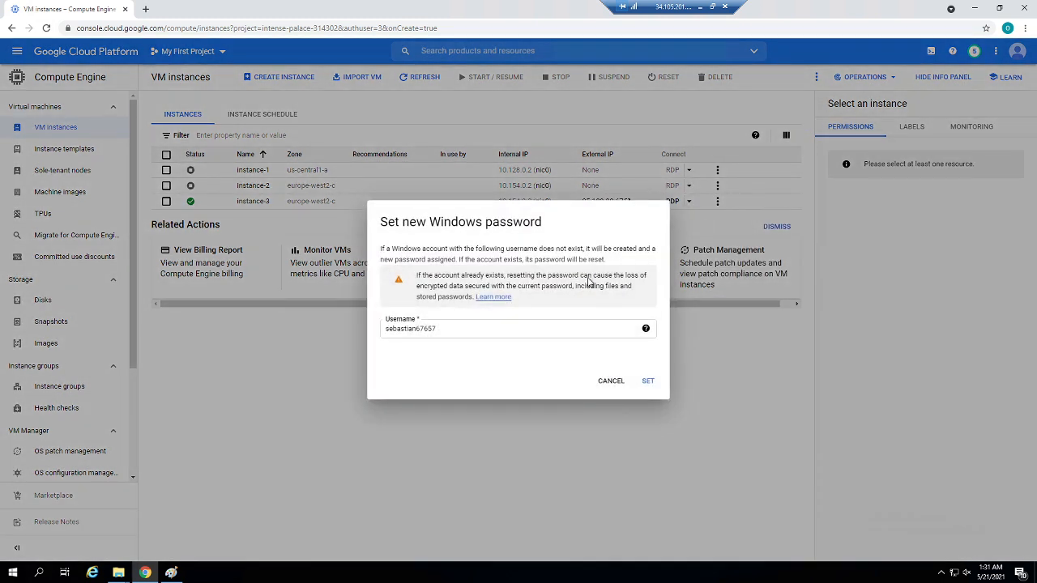
{"action": "double_click", "coordinate": [467, 329]}
{"action": "key", "text": "BackSpace"}
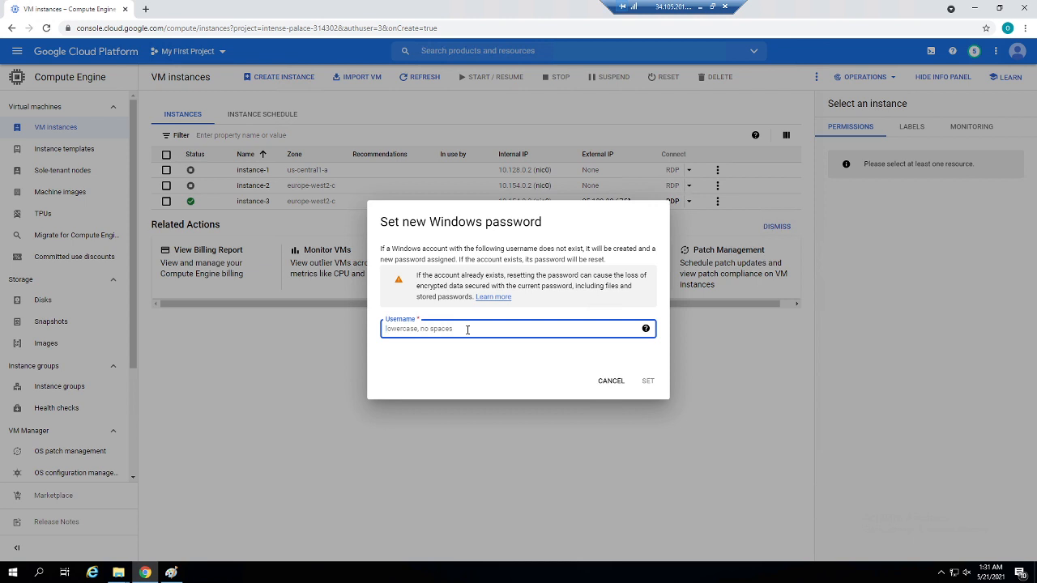
{"action": "type", "text": "user"}
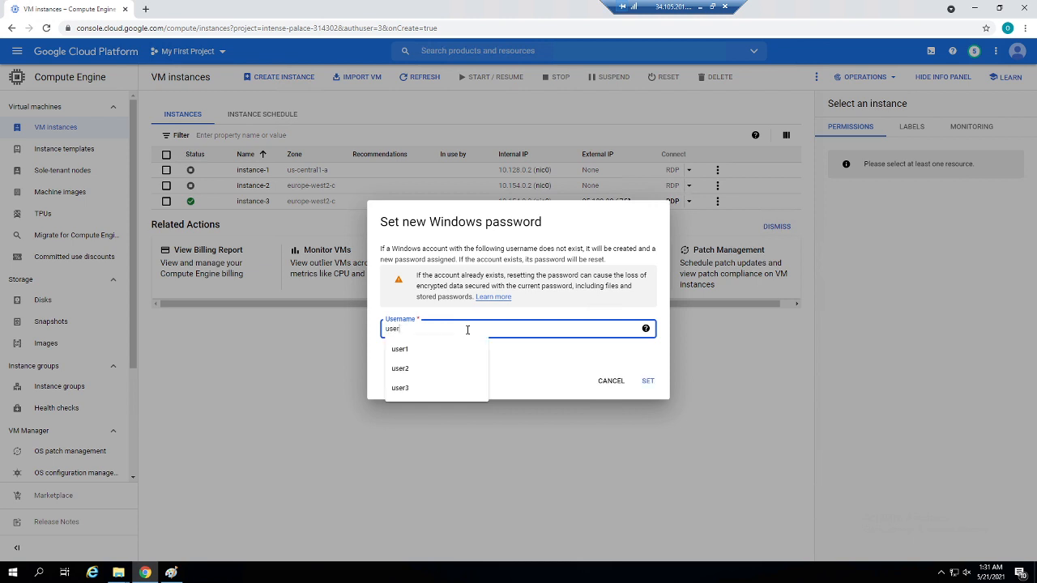
{"action": "type", "text": "3"}
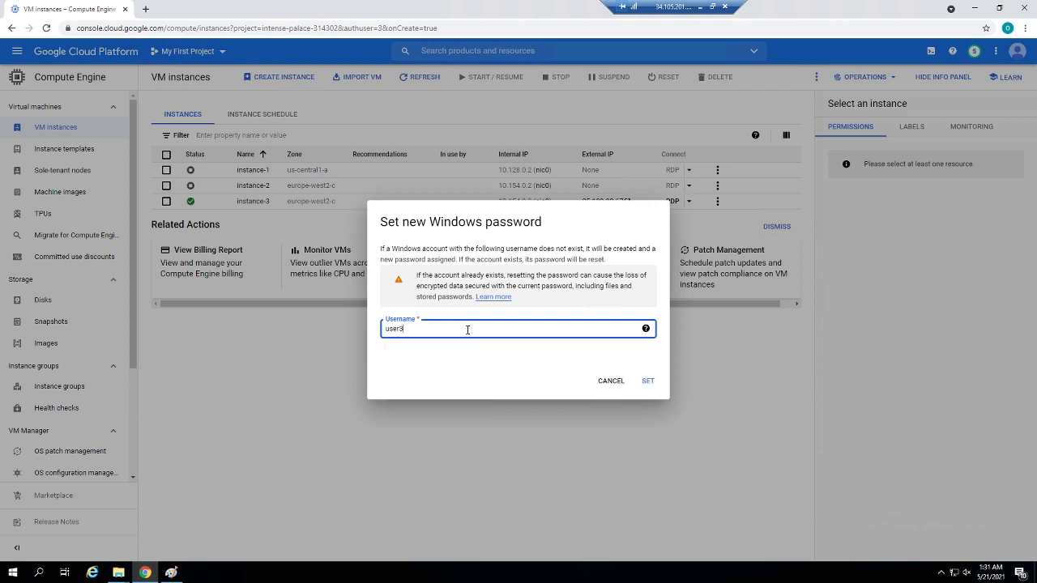
{"action": "left_click", "coordinate": [647, 381]}
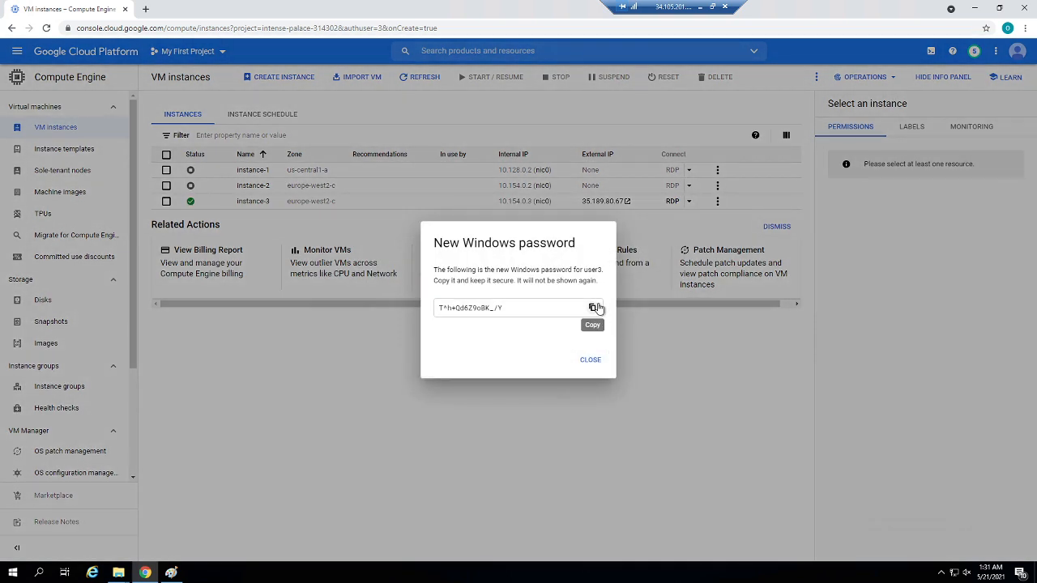
{"action": "left_click", "coordinate": [593, 308]}
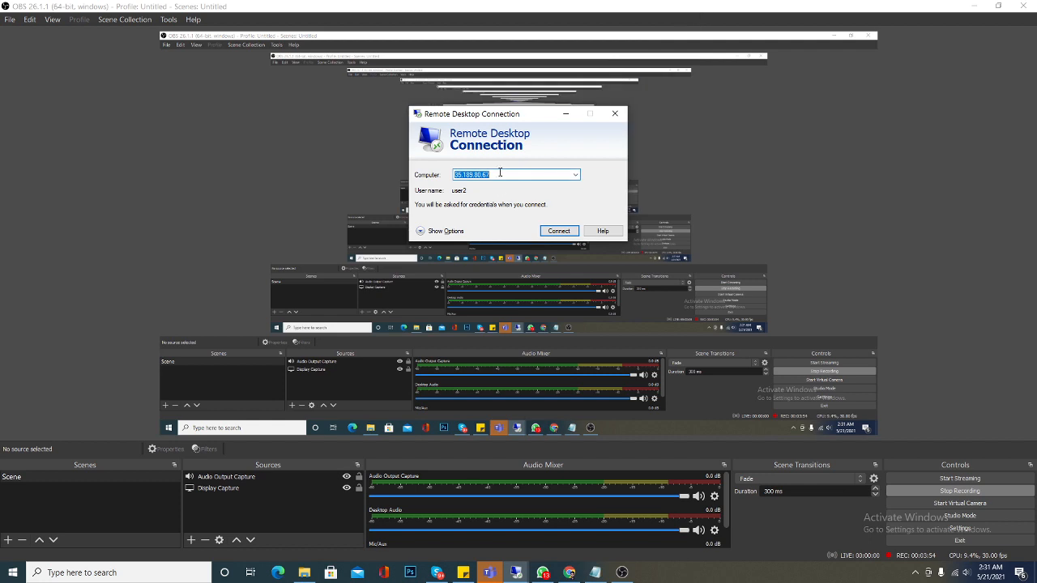
- Set the Remote Desktop user name to user3 and try to connect to 35.189.80.67, retrying once
{"action": "left_click", "coordinate": [442, 232]}
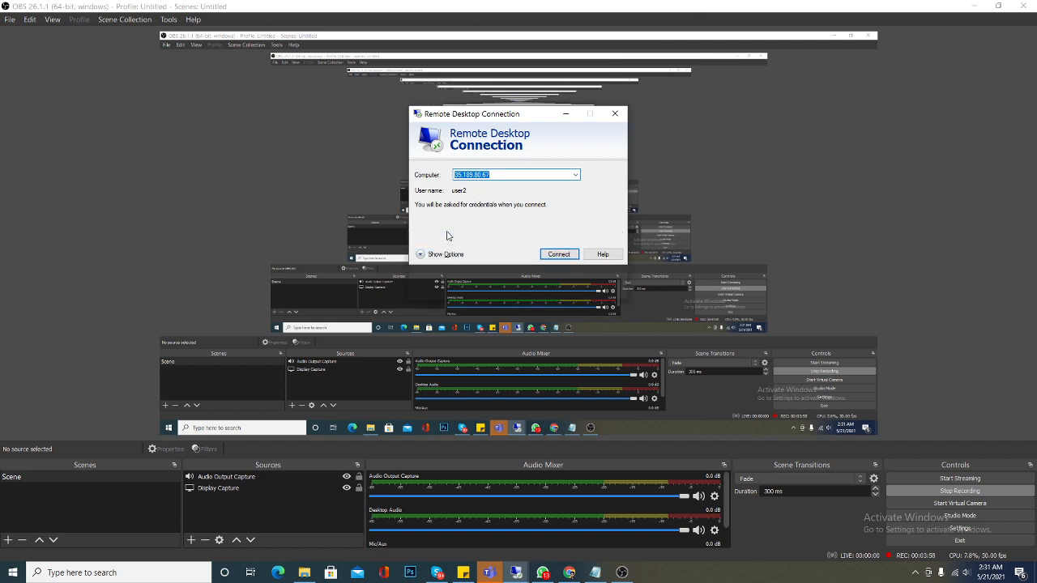
{"action": "left_click", "coordinate": [517, 229]}
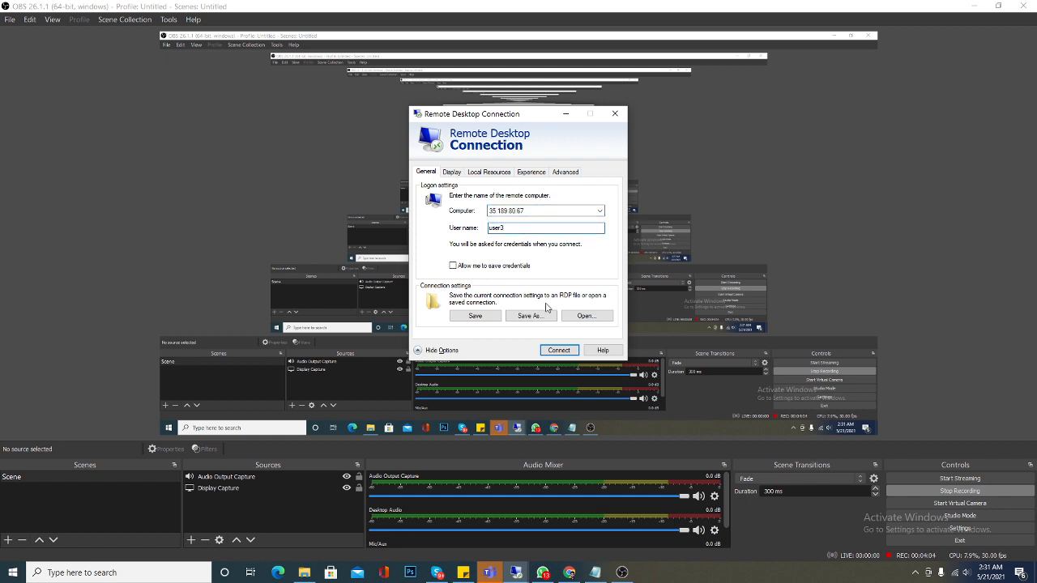
{"action": "left_click", "coordinate": [559, 351]}
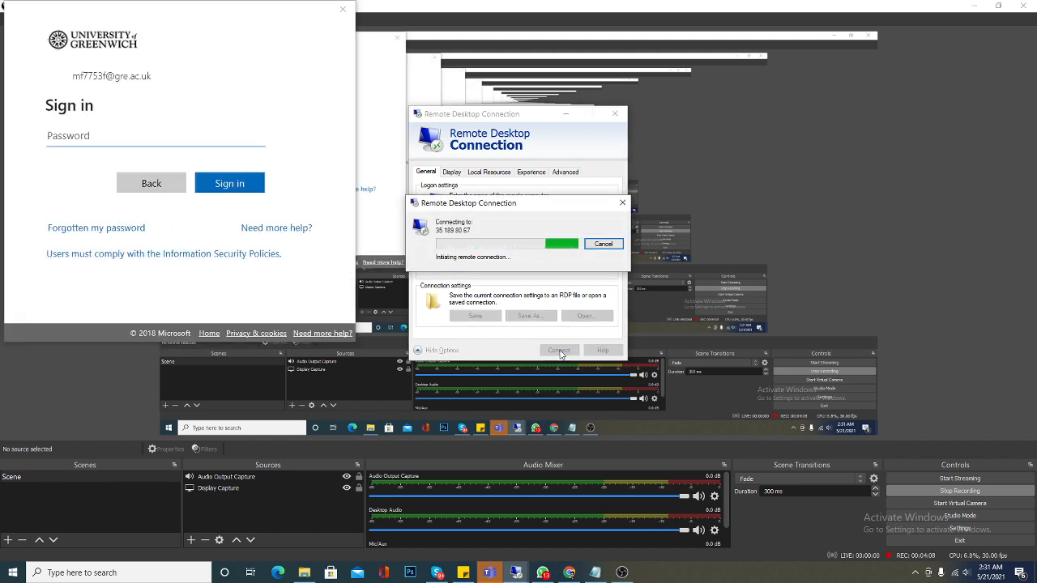
{"action": "left_click", "coordinate": [342, 9]}
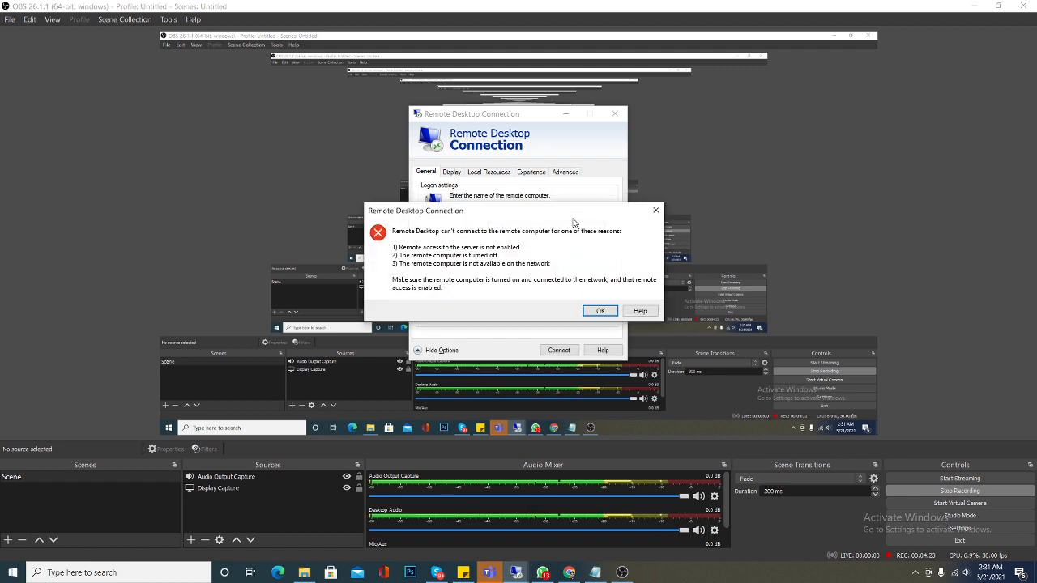
{"action": "left_click", "coordinate": [601, 311]}
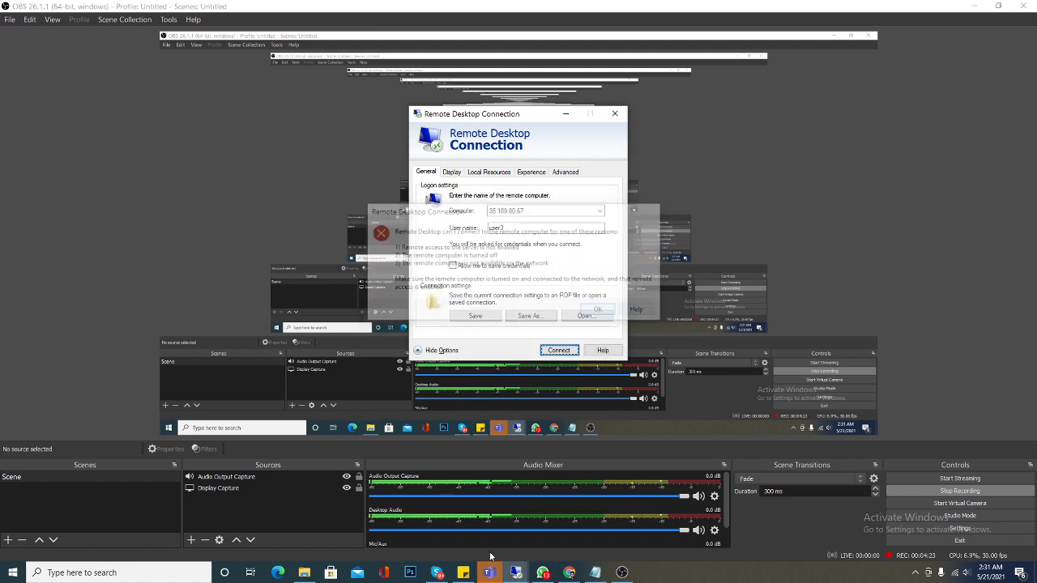
{"action": "left_click", "coordinate": [554, 351]}
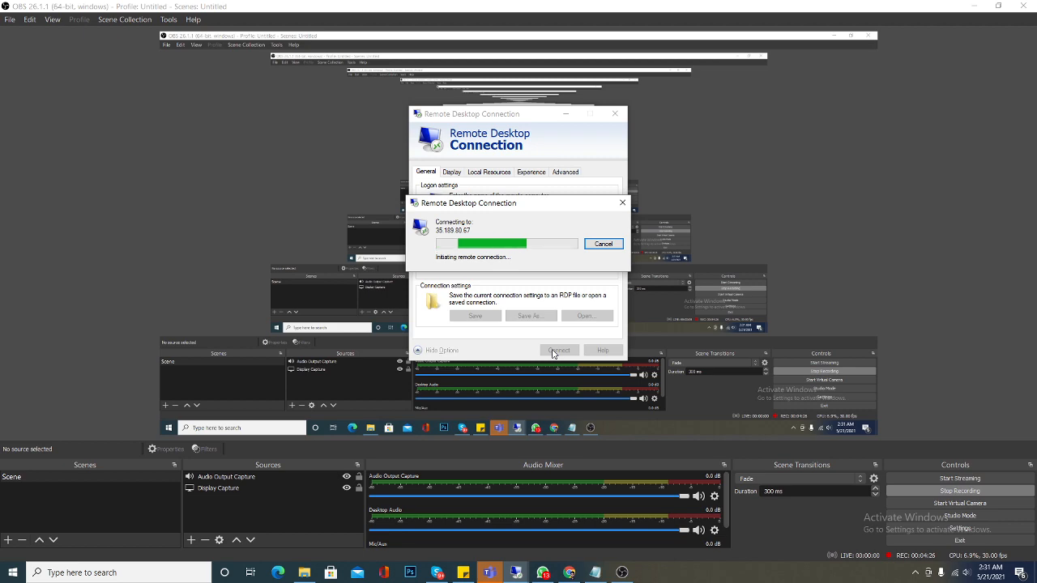
- Copy the generated Windows password again in the Google Cloud session, close its dialog, and cancel the pending local connection attempt
{"action": "left_click", "coordinate": [525, 570]}
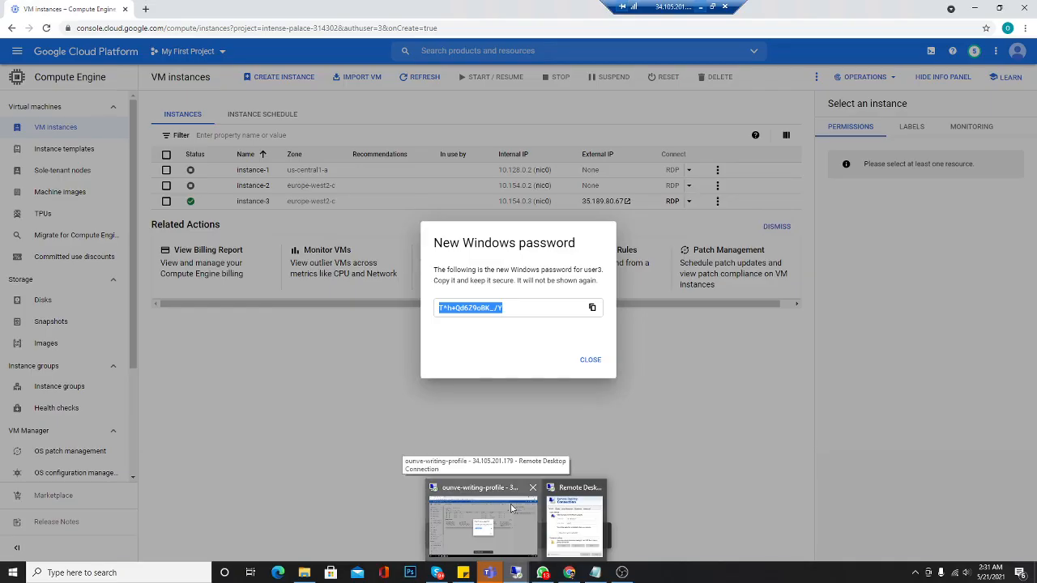
{"action": "left_click", "coordinate": [512, 507]}
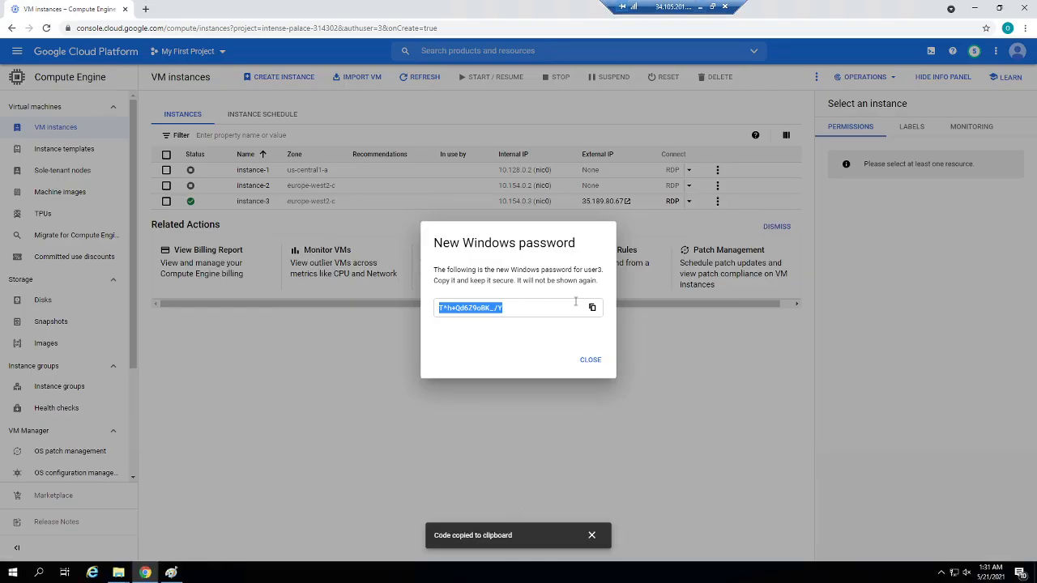
{"action": "left_click", "coordinate": [593, 307]}
{"action": "left_click", "coordinate": [590, 361]}
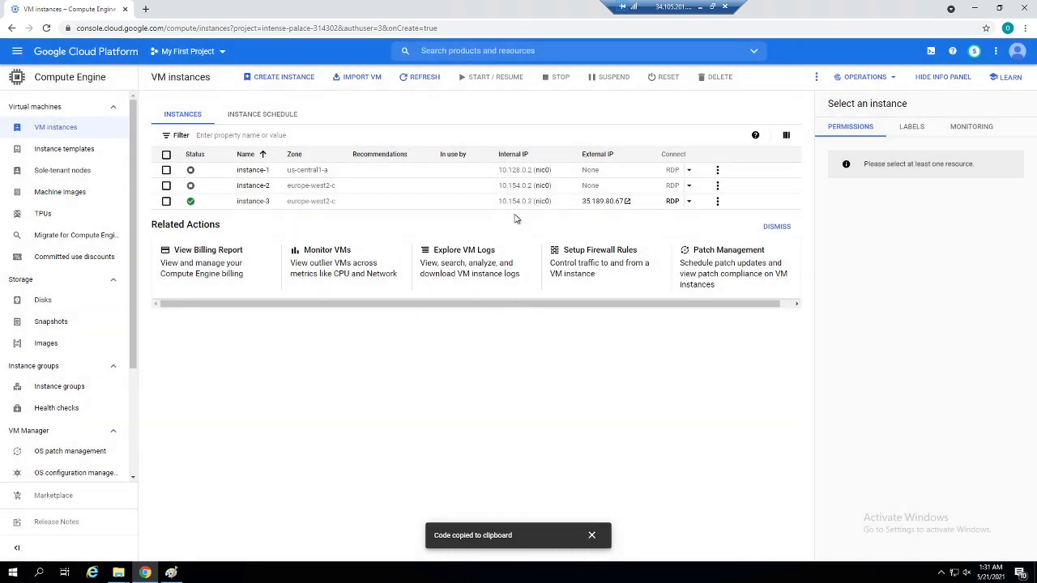
{"action": "mouse_move", "coordinate": [620, 206]}
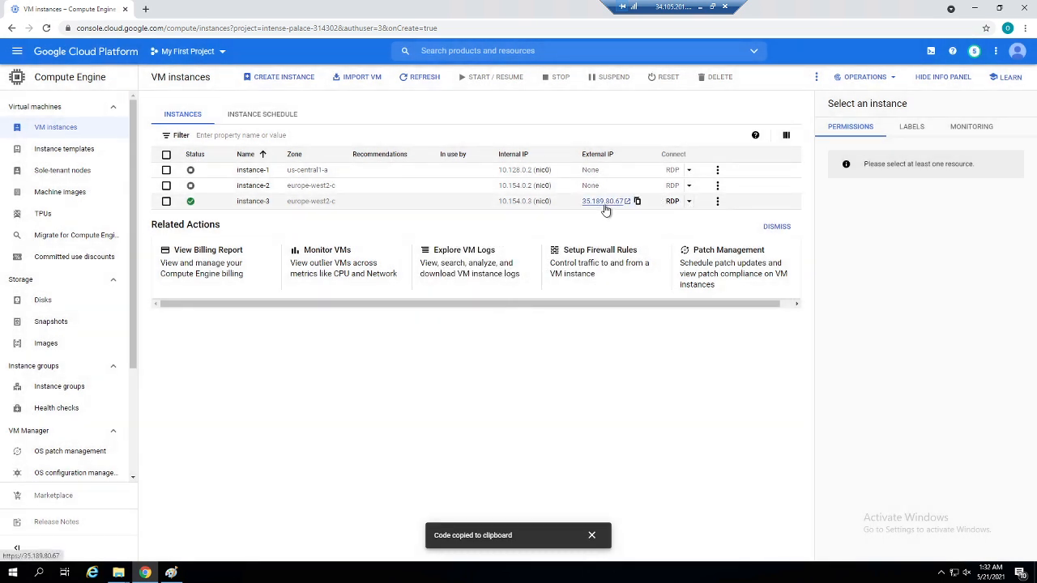
{"action": "left_click", "coordinate": [700, 6]}
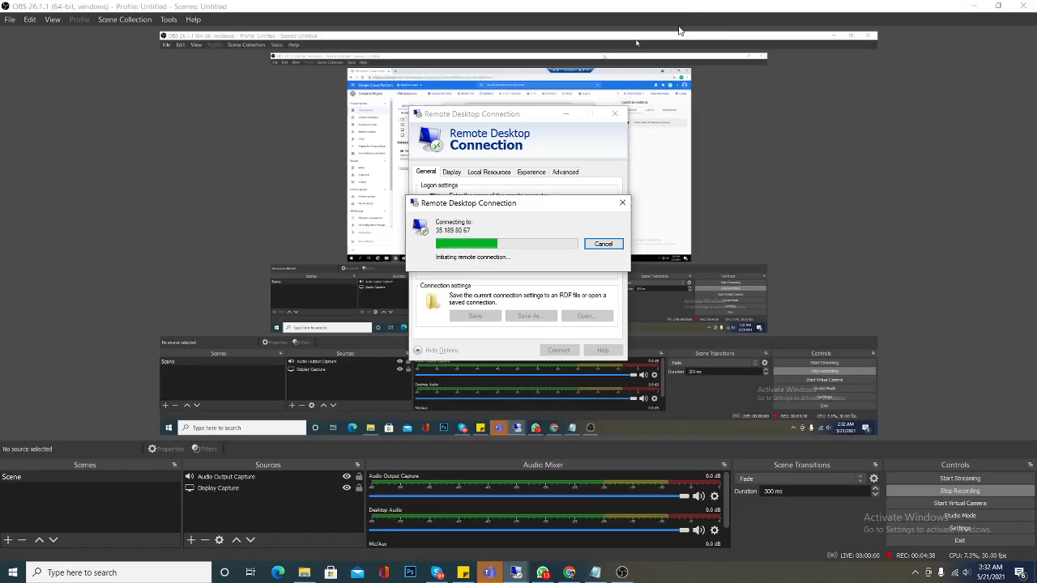
{"action": "left_click", "coordinate": [604, 244]}
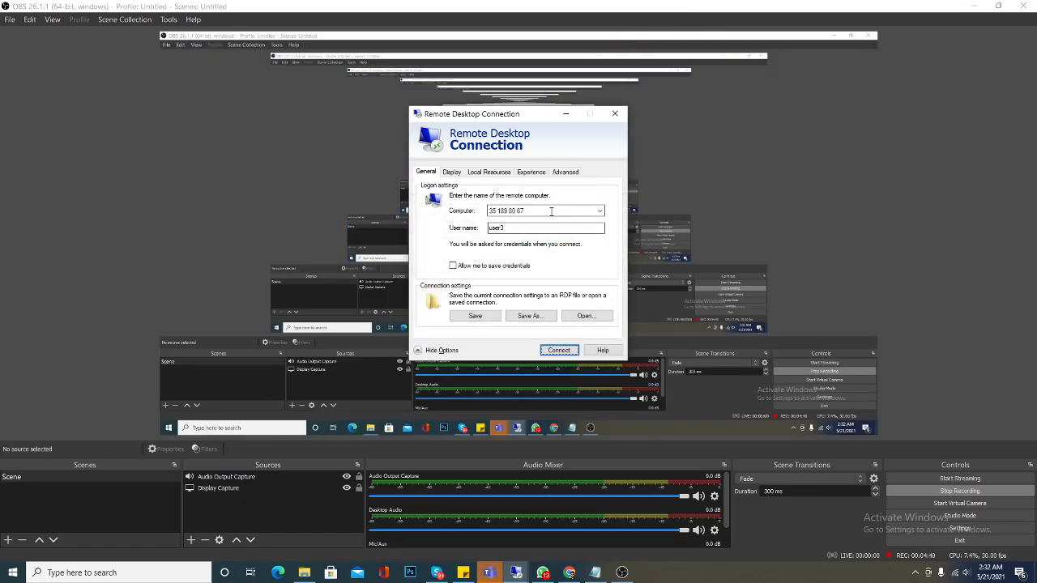
{"action": "double_click", "coordinate": [552, 211]}
{"action": "double_click", "coordinate": [552, 212]}
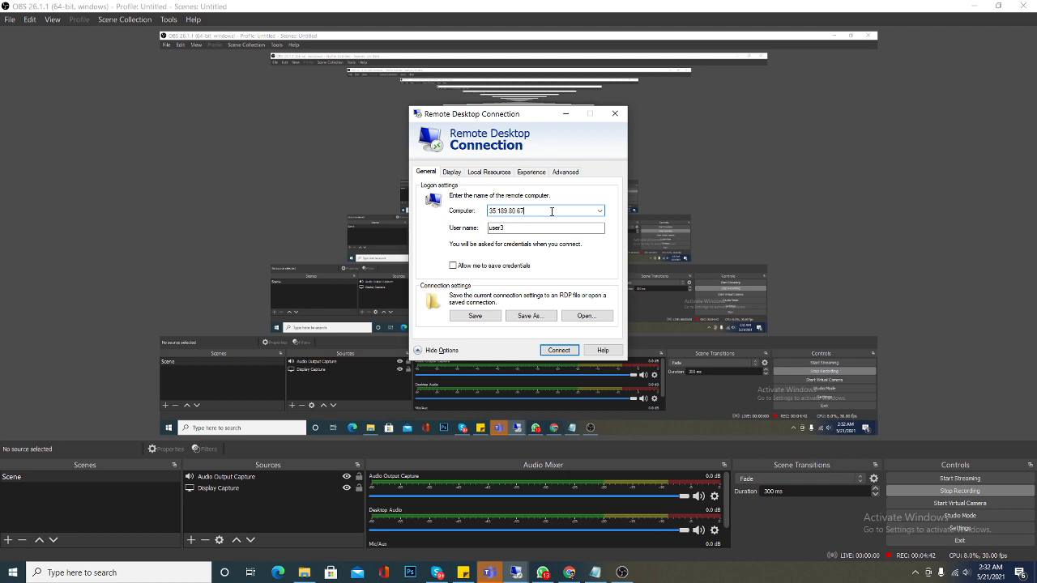
{"action": "left_click_drag", "start_coordinate": [551, 211], "coordinate": [418, 218]}
{"action": "key", "text": "ctrl+v"}
{"action": "key", "text": "ctrl+z"}
- Connect to 35.189.80.67 as user3, entering the account password and having the credentials remembered
{"action": "left_click", "coordinate": [560, 351]}
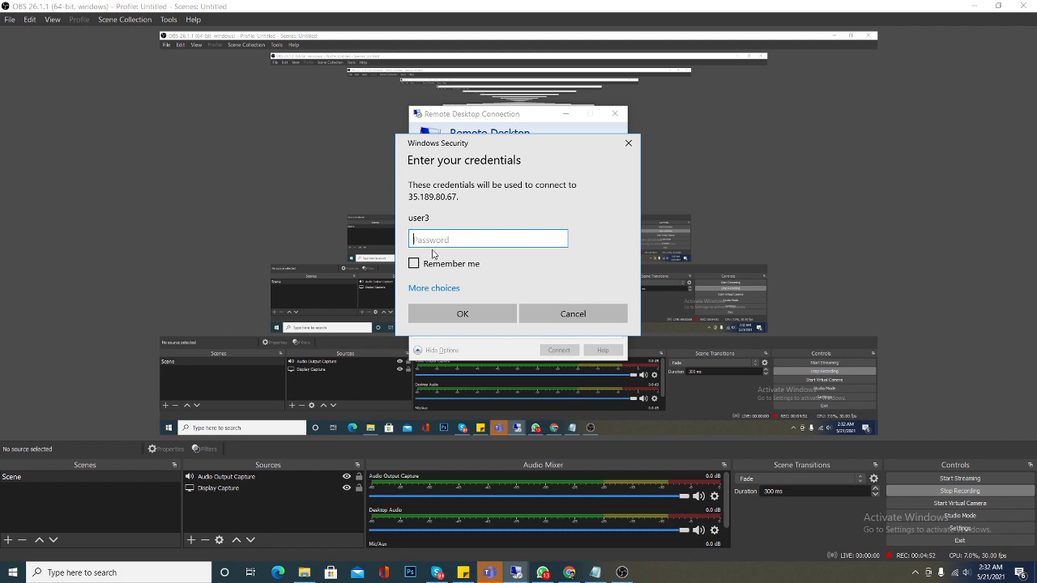
{"action": "key", "text": "ctrl+v"}
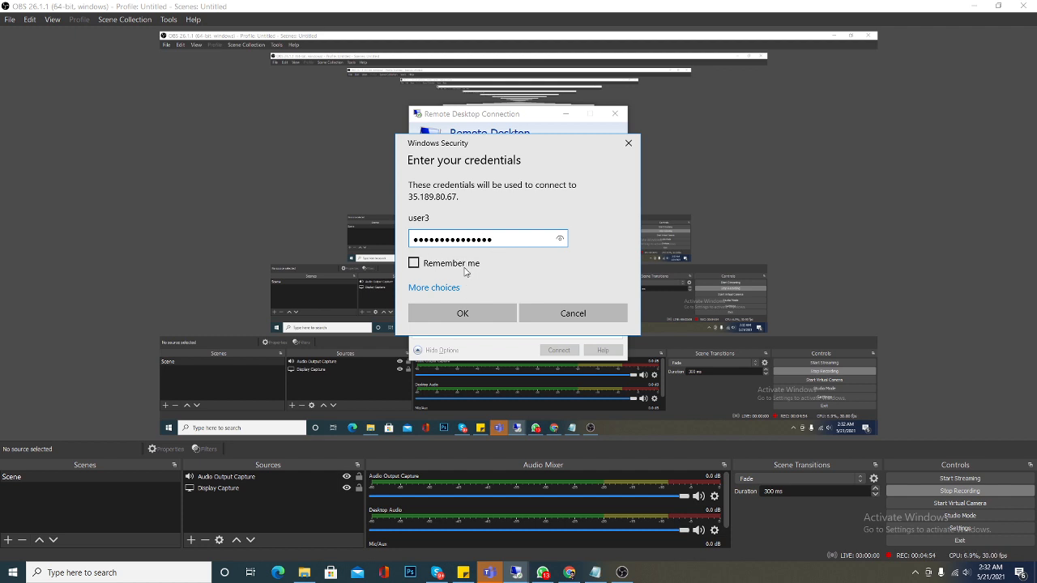
{"action": "left_click", "coordinate": [465, 265]}
{"action": "left_click", "coordinate": [466, 313]}
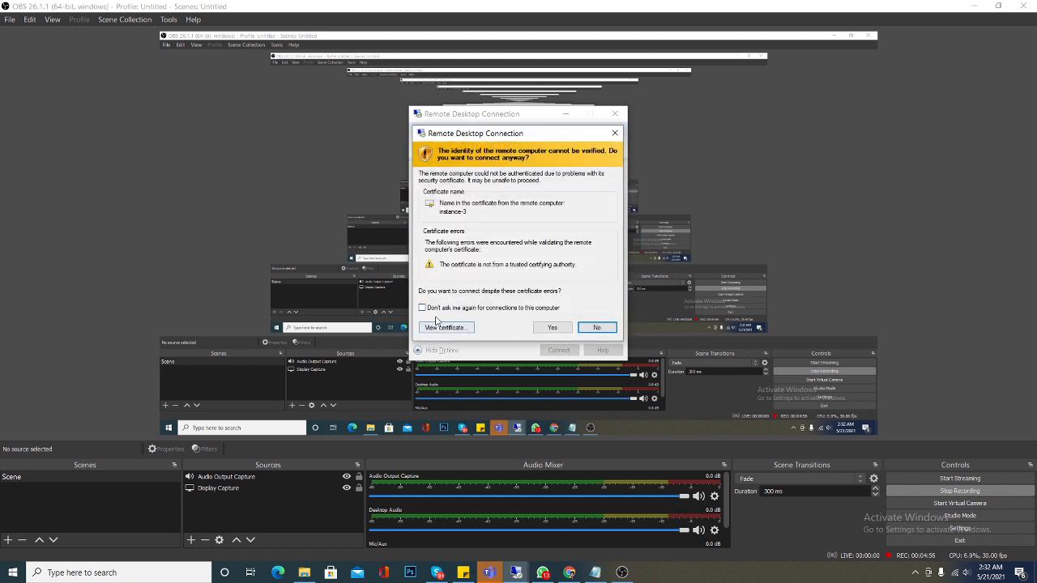
- Accept the instance-3 certificate without being asked again, connect to the server, and dismiss its network discovery prompt
{"action": "left_click", "coordinate": [442, 309]}
{"action": "left_click", "coordinate": [552, 327]}
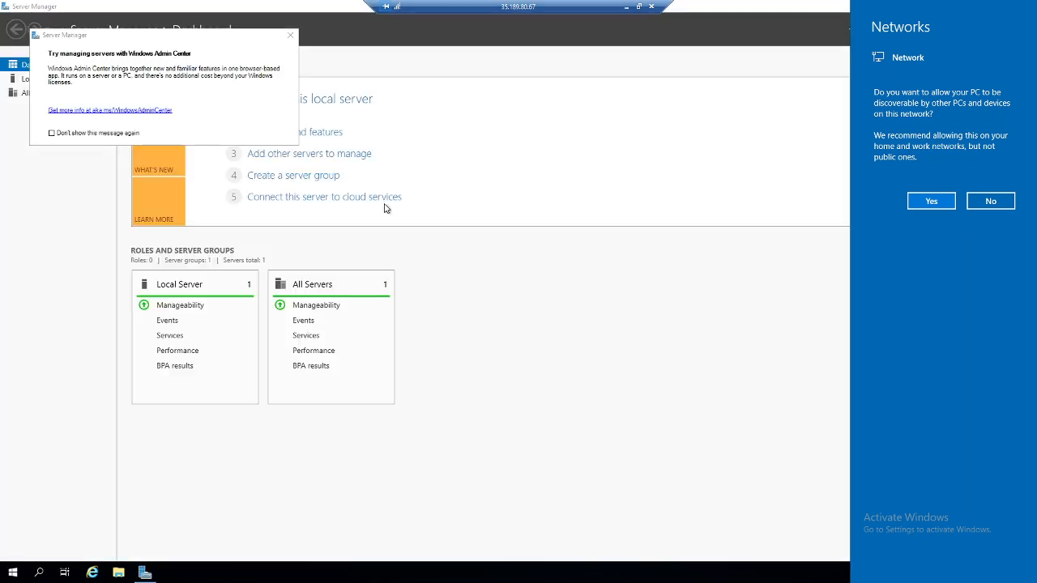
{"action": "left_click", "coordinate": [914, 139]}
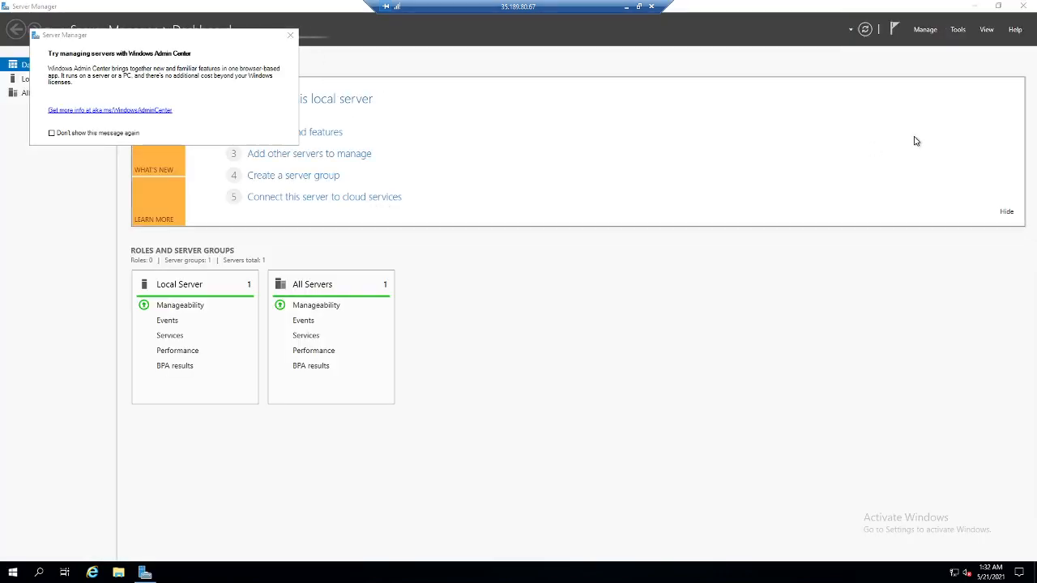